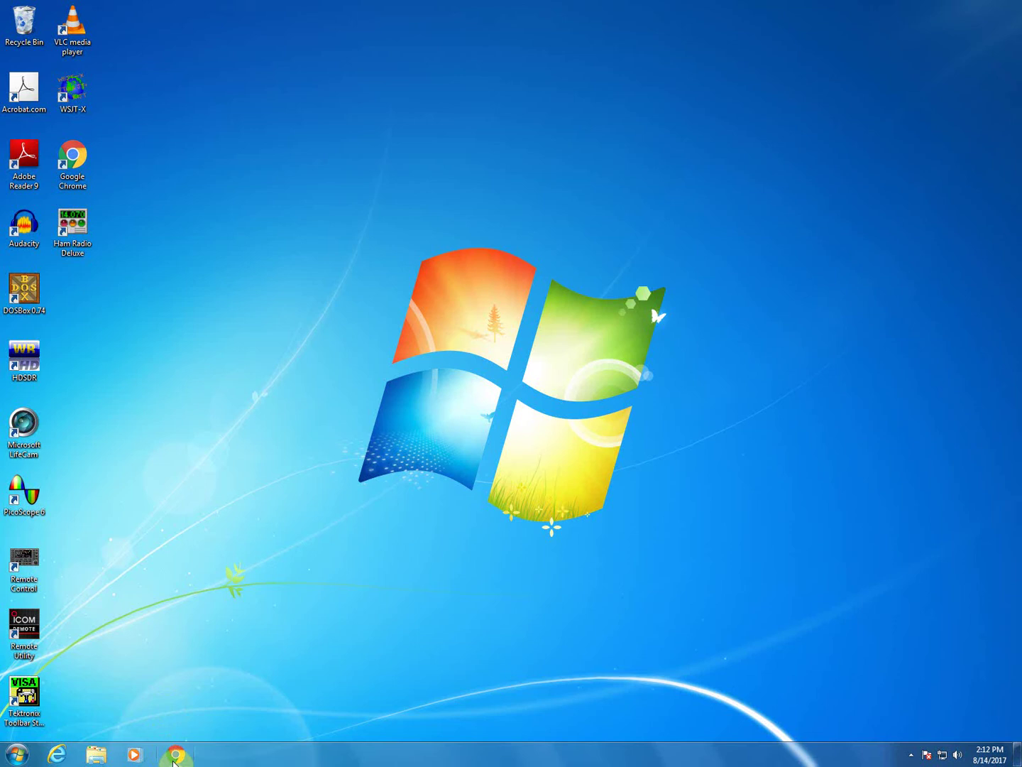
In Chrome, run a Google search for 'ic-7300 usb driver' after discarding the autocompletion
{"action": "left_click", "coordinate": [174, 758]}
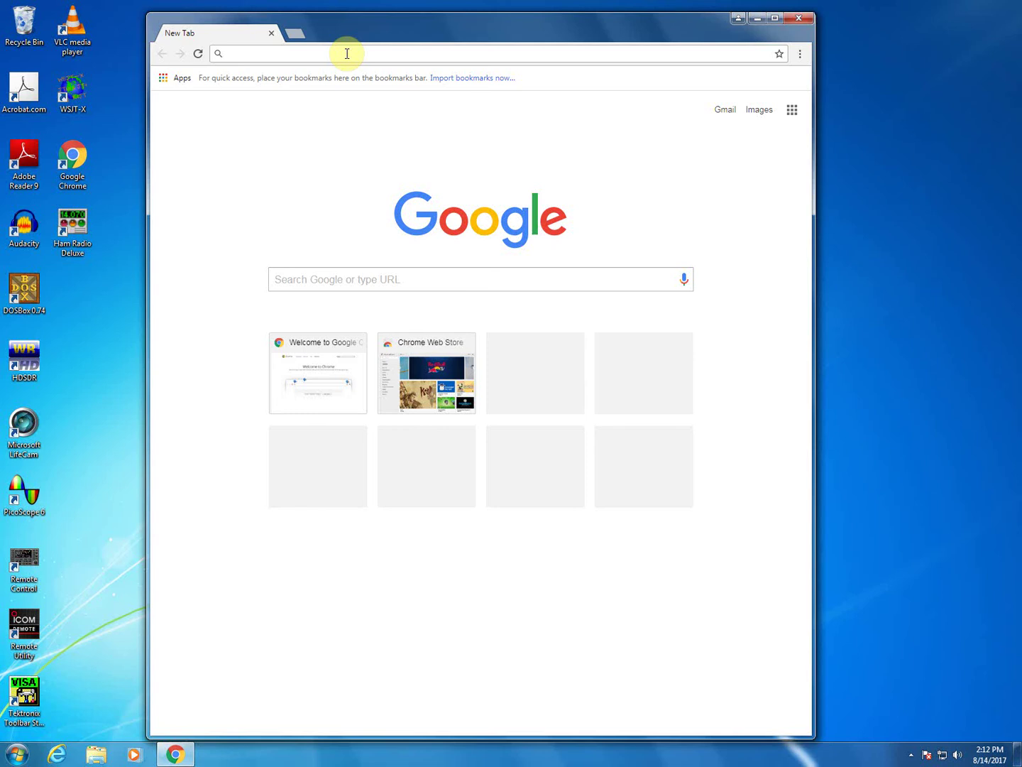
{"action": "type", "text": "ic-"}
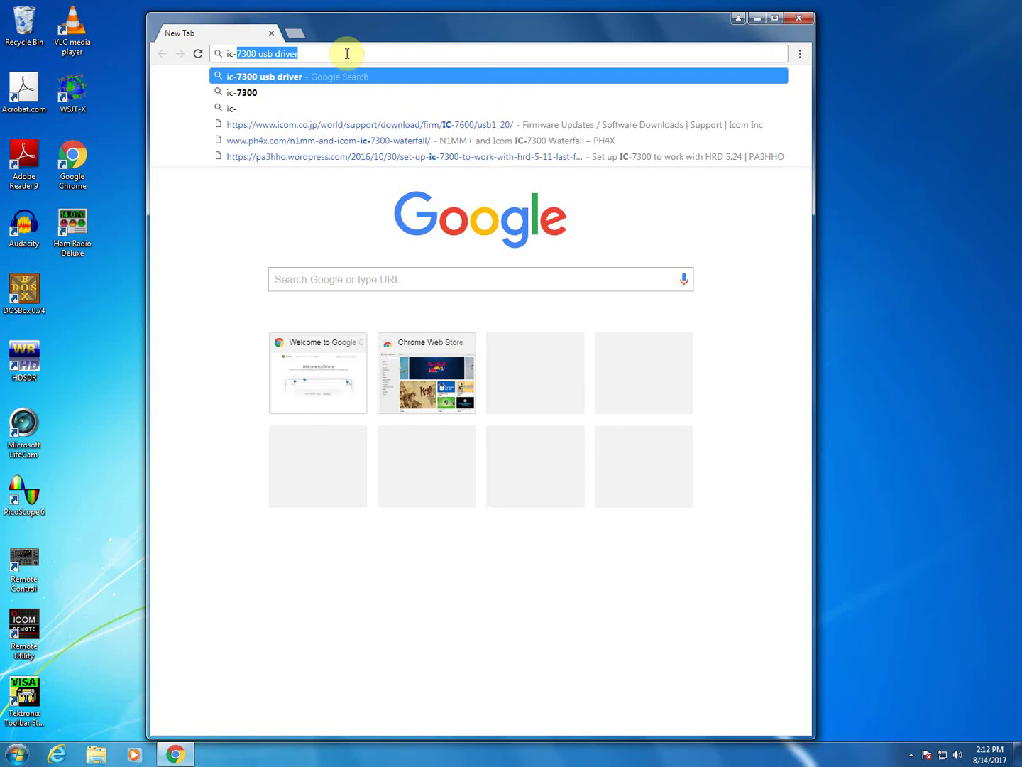
{"action": "type", "text": "7300"}
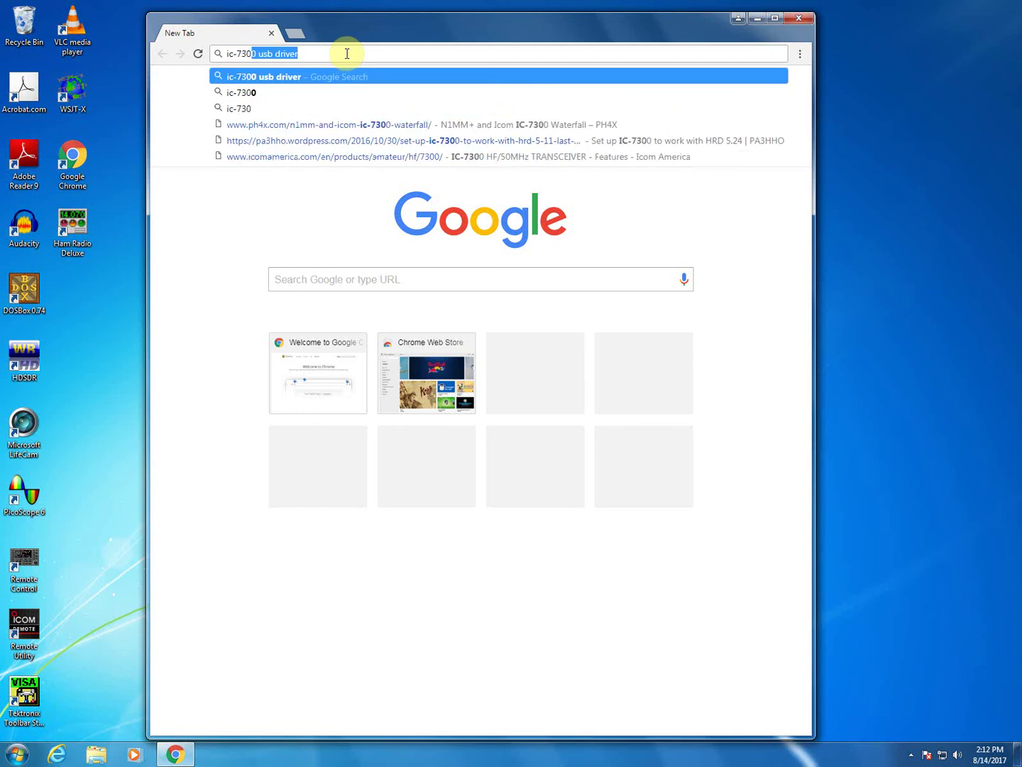
{"action": "key", "text": "BackSpace"}
{"action": "type", "text": "usb driv"}
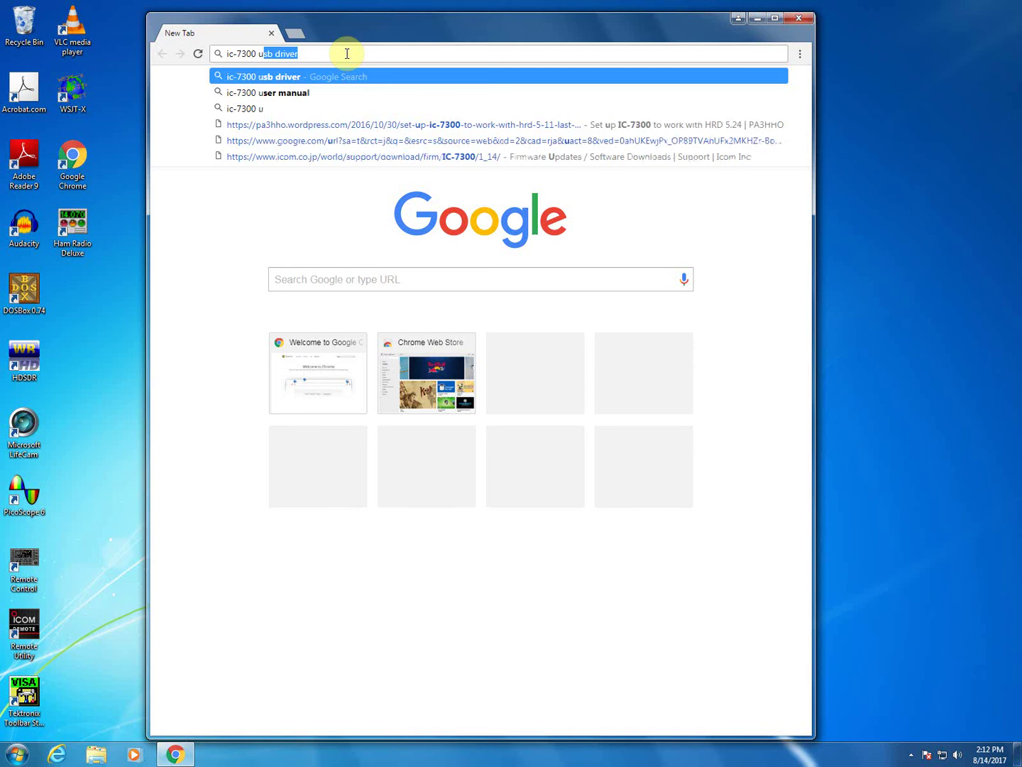
{"action": "type", "text": "er"}
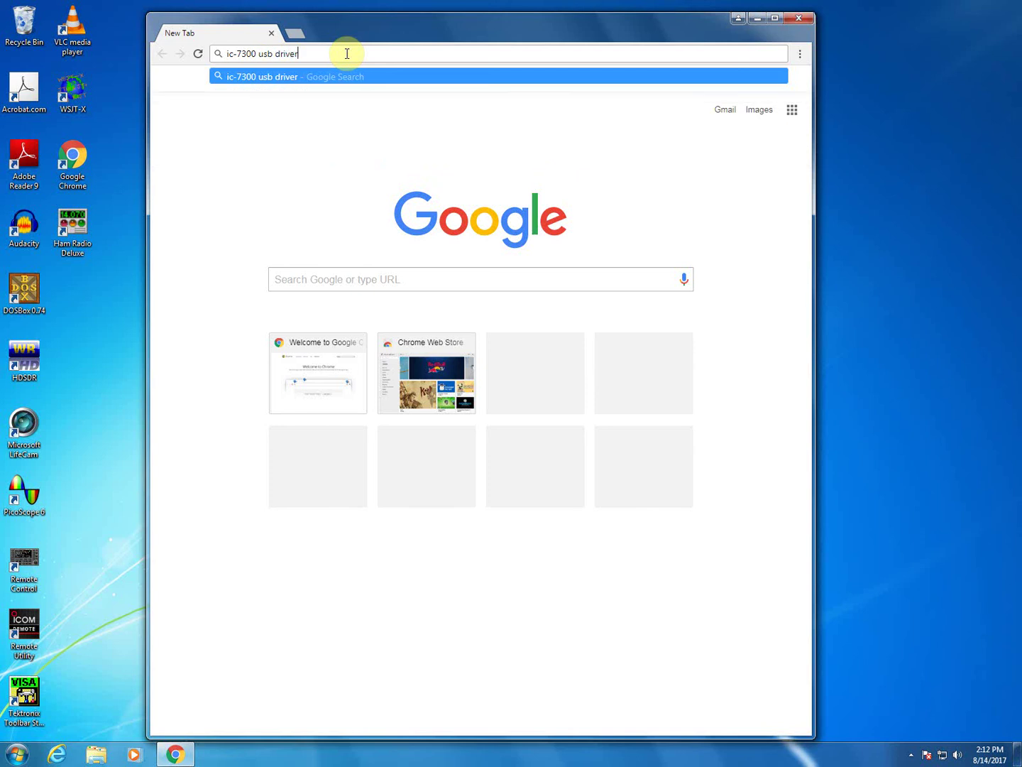
{"action": "key", "text": "Return"}
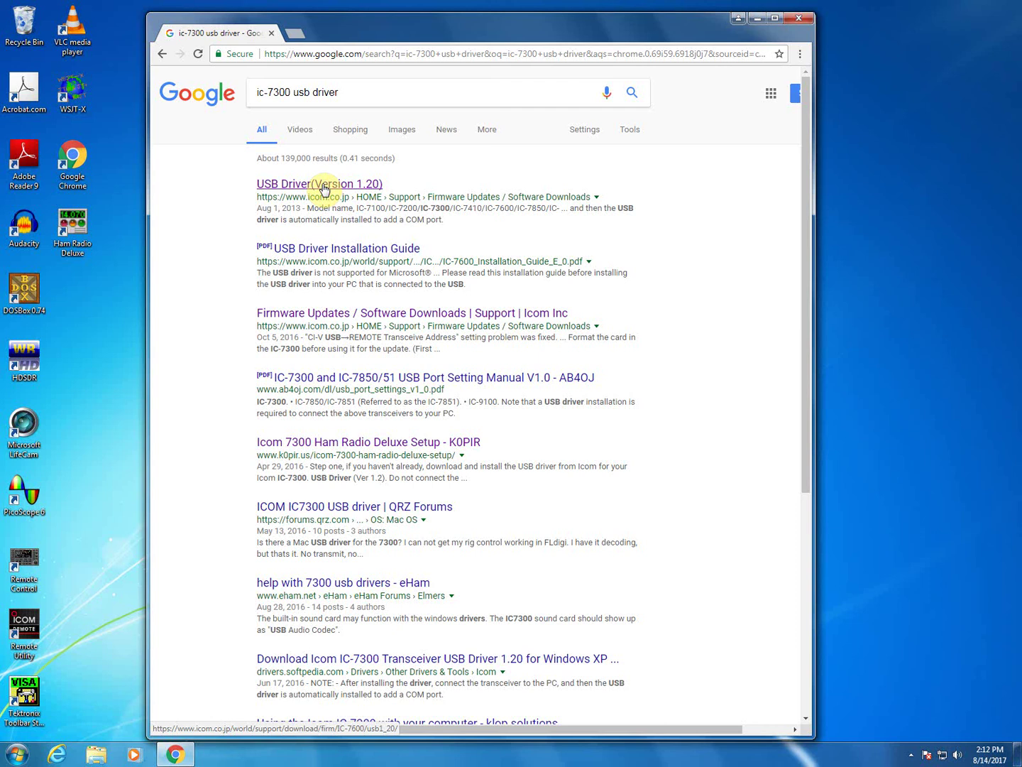
Open Icom's USB Driver (Version 1.20) page and agree to the terms to download CD-301501-003.zip
{"action": "left_click", "coordinate": [323, 186]}
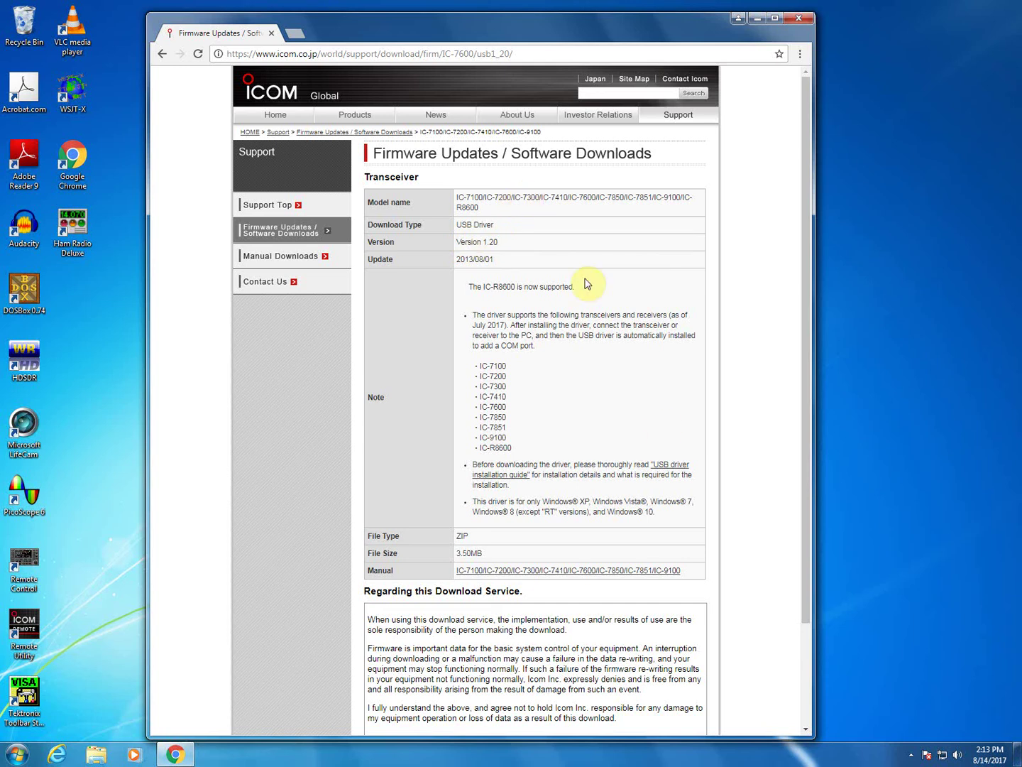
{"action": "scroll", "coordinate": [766, 490], "scroll_direction": "down", "scroll_amount": 3}
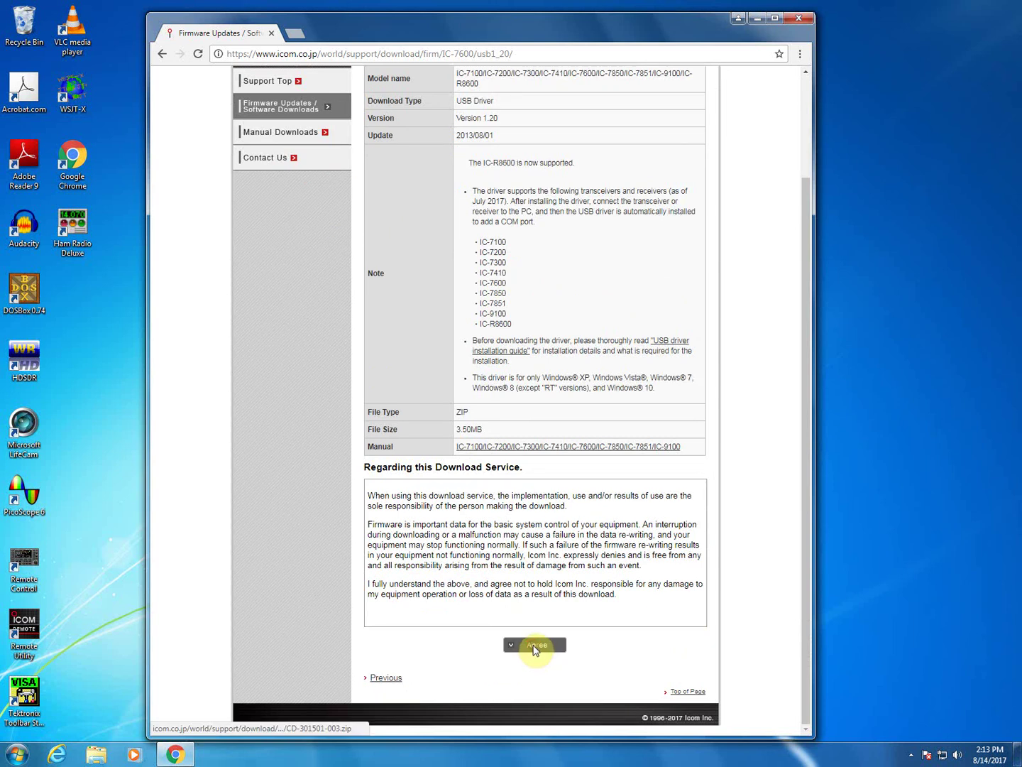
{"action": "left_click", "coordinate": [535, 647]}
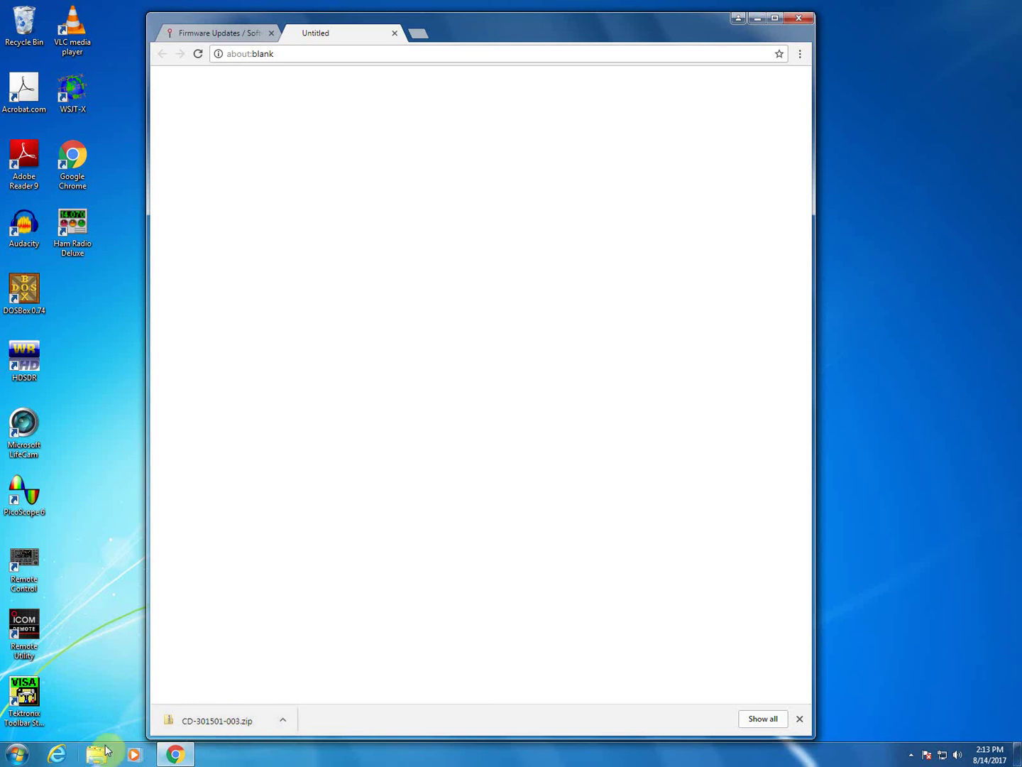
Extract all files from CD-301501-003.zip into the suggested CD-301501-003 folder
{"action": "left_click", "coordinate": [221, 723]}
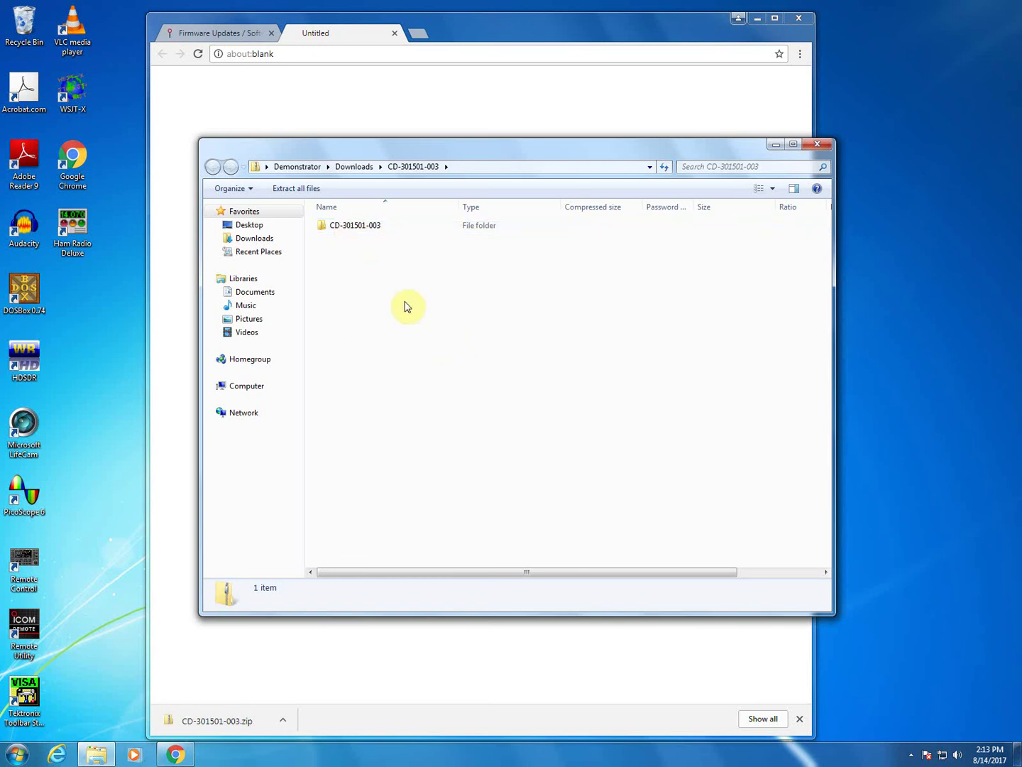
{"action": "left_click", "coordinate": [295, 194]}
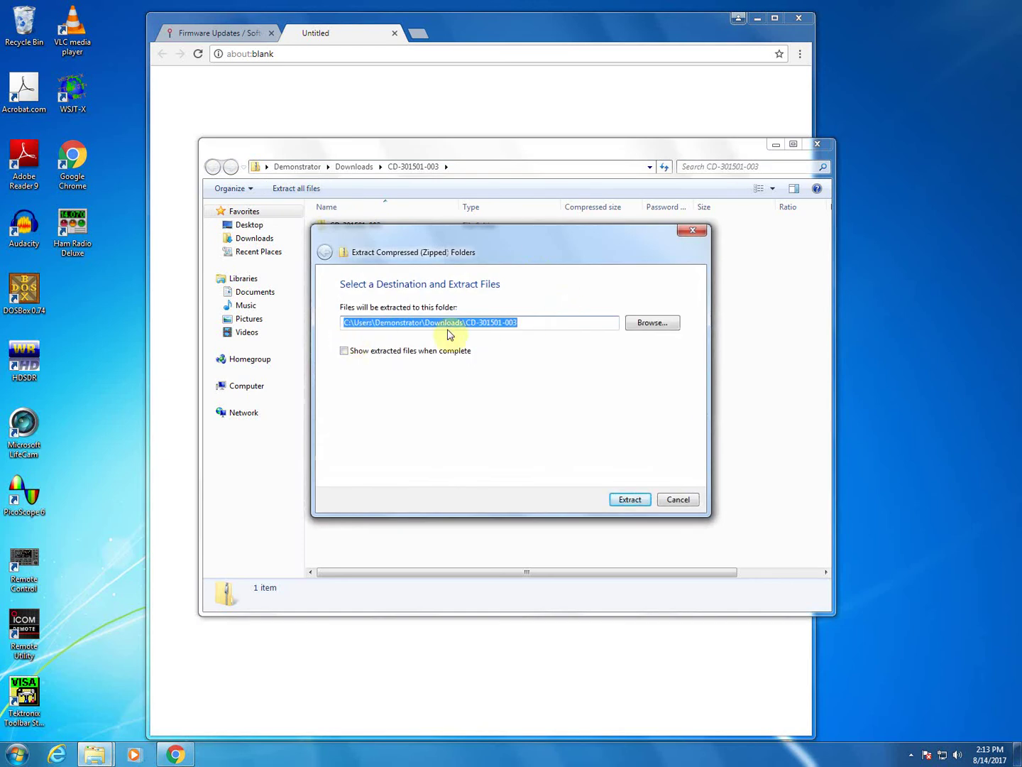
{"action": "left_click", "coordinate": [630, 500]}
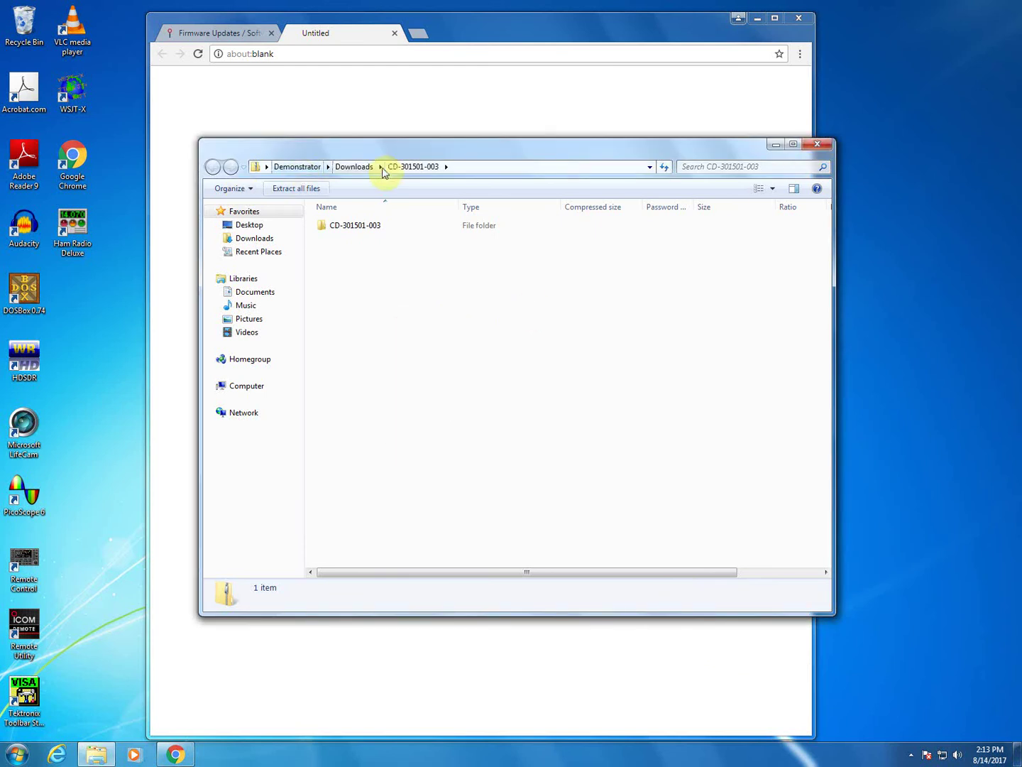
Navigate Downloads > CD-301501-003 > CD-301501-003 > Driver and select CP210xVCPInstaller_x64
{"action": "left_click", "coordinate": [353, 169]}
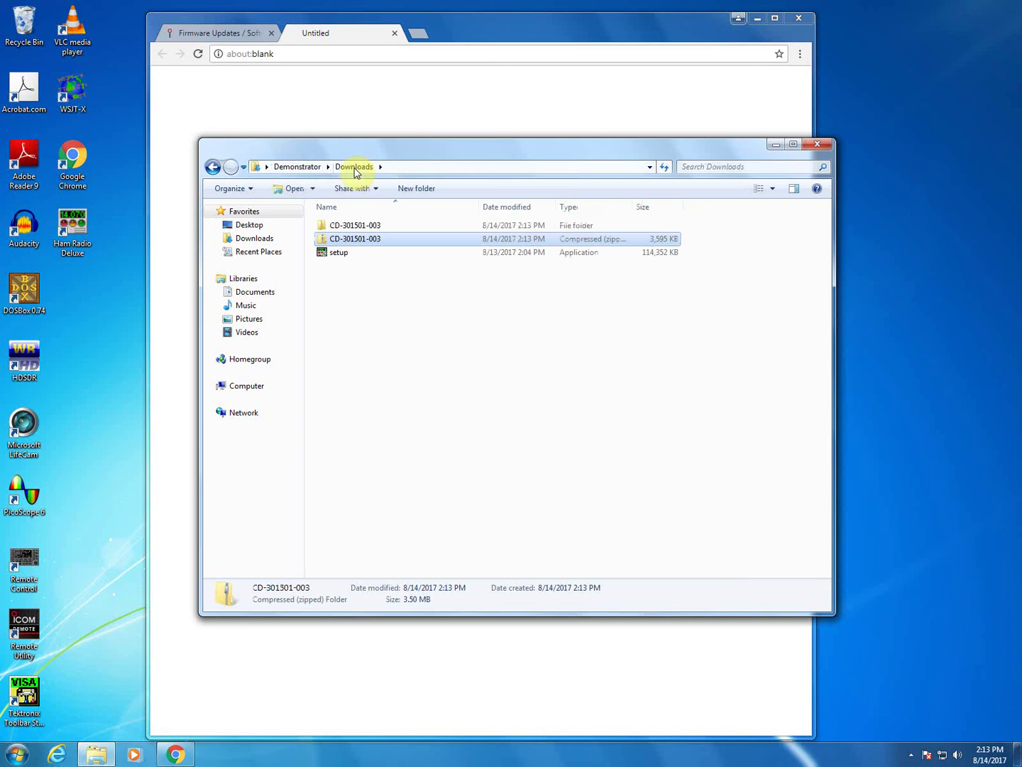
{"action": "left_click", "coordinate": [355, 228]}
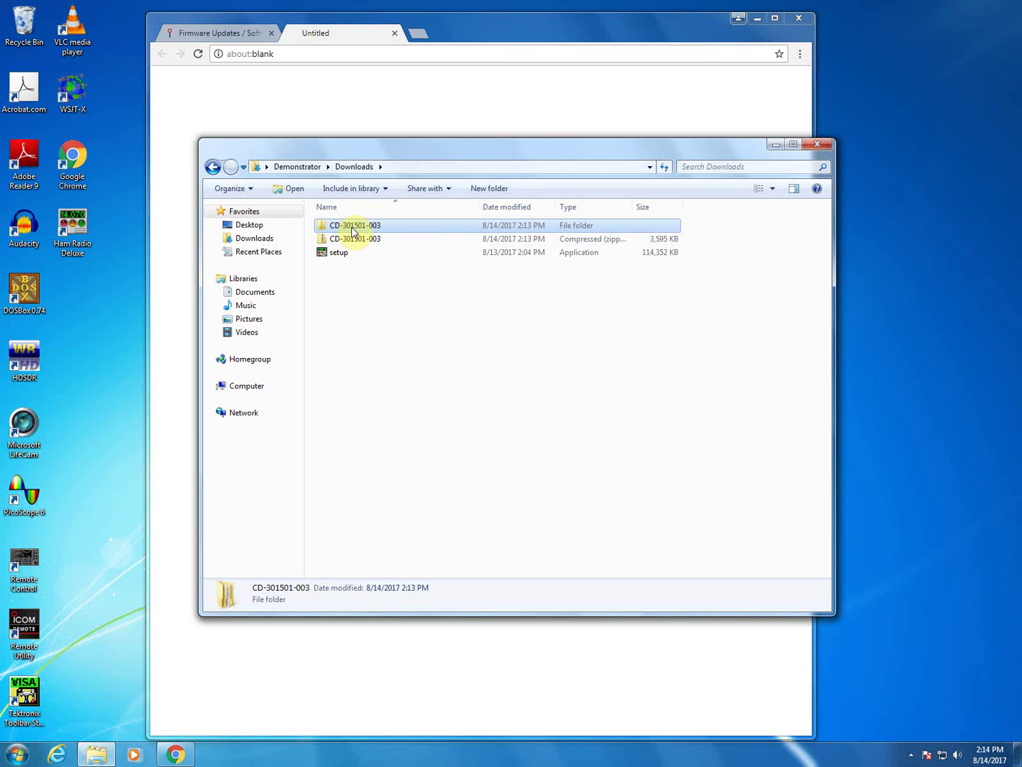
{"action": "double_click", "coordinate": [355, 227]}
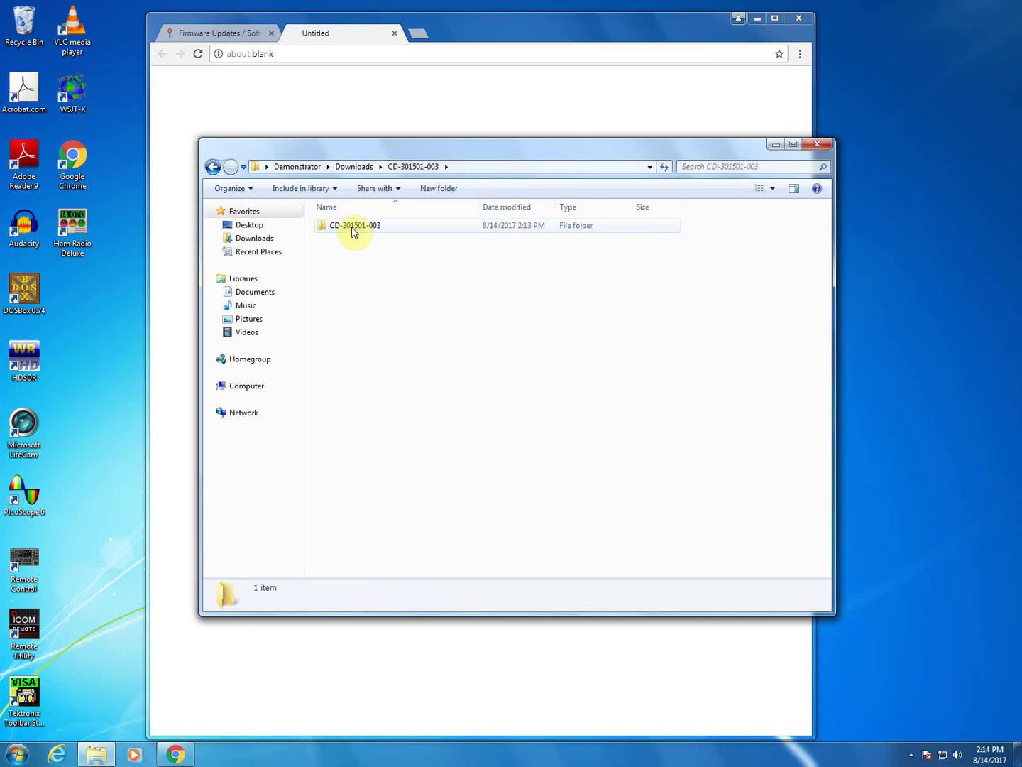
{"action": "double_click", "coordinate": [354, 228]}
{"action": "double_click", "coordinate": [347, 228]}
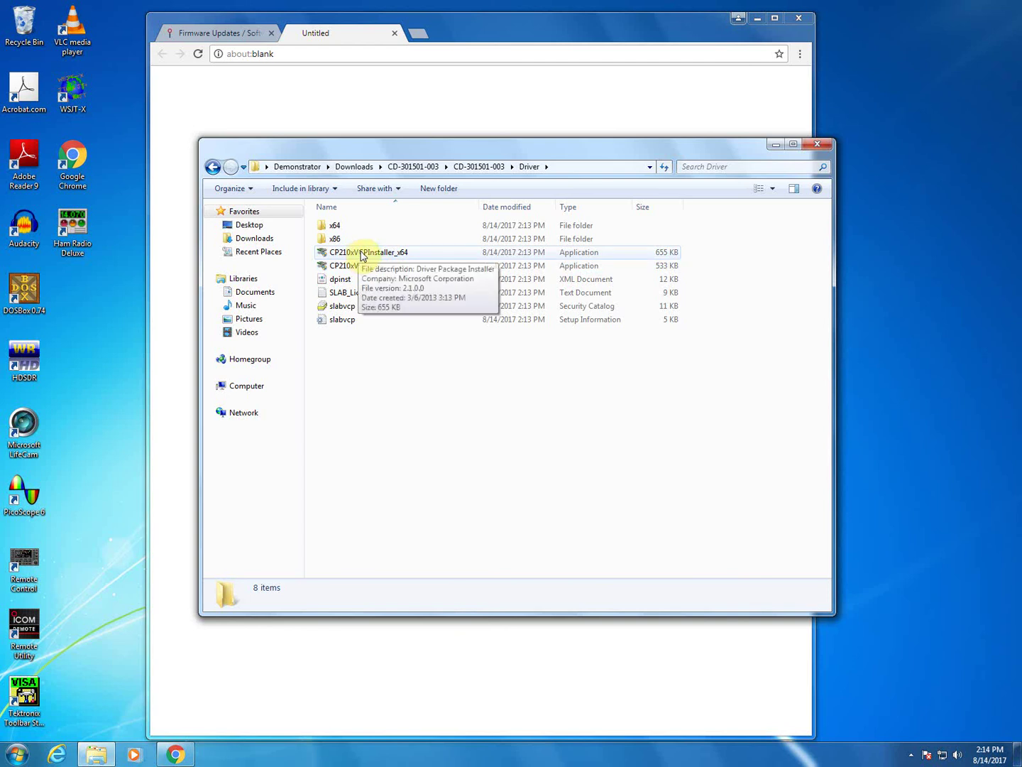
{"action": "left_click", "coordinate": [362, 254]}
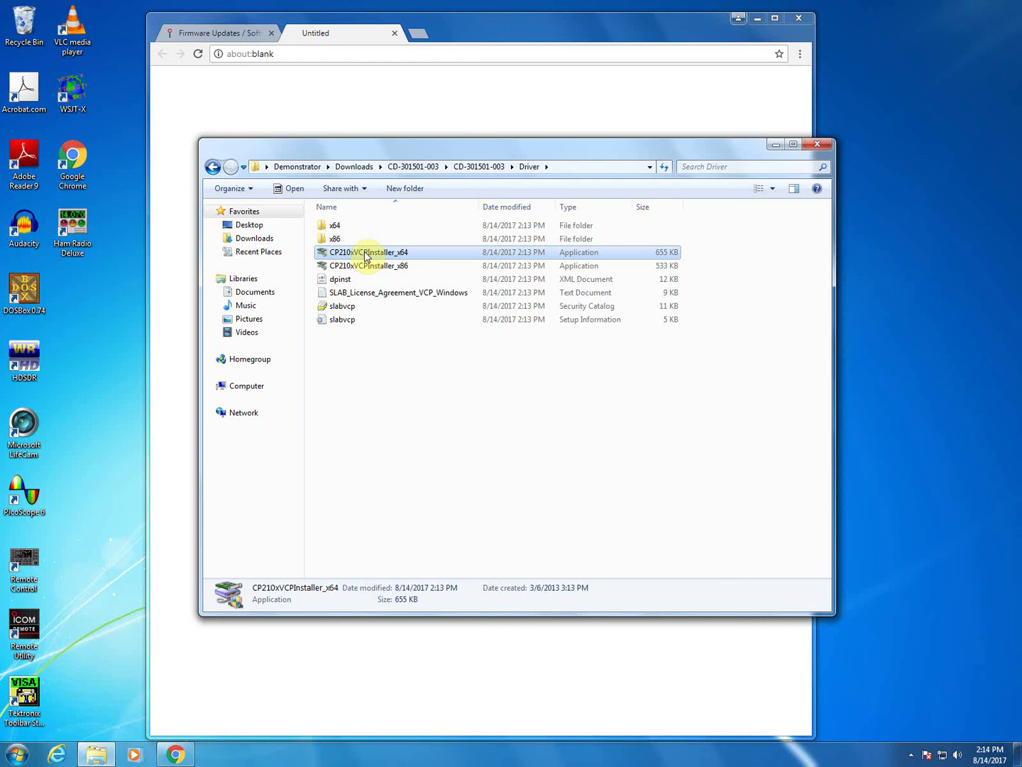
Run CP210xVCPInstaller_x64, accept the license agreement, and complete the CP210x driver installation
{"action": "double_click", "coordinate": [365, 256]}
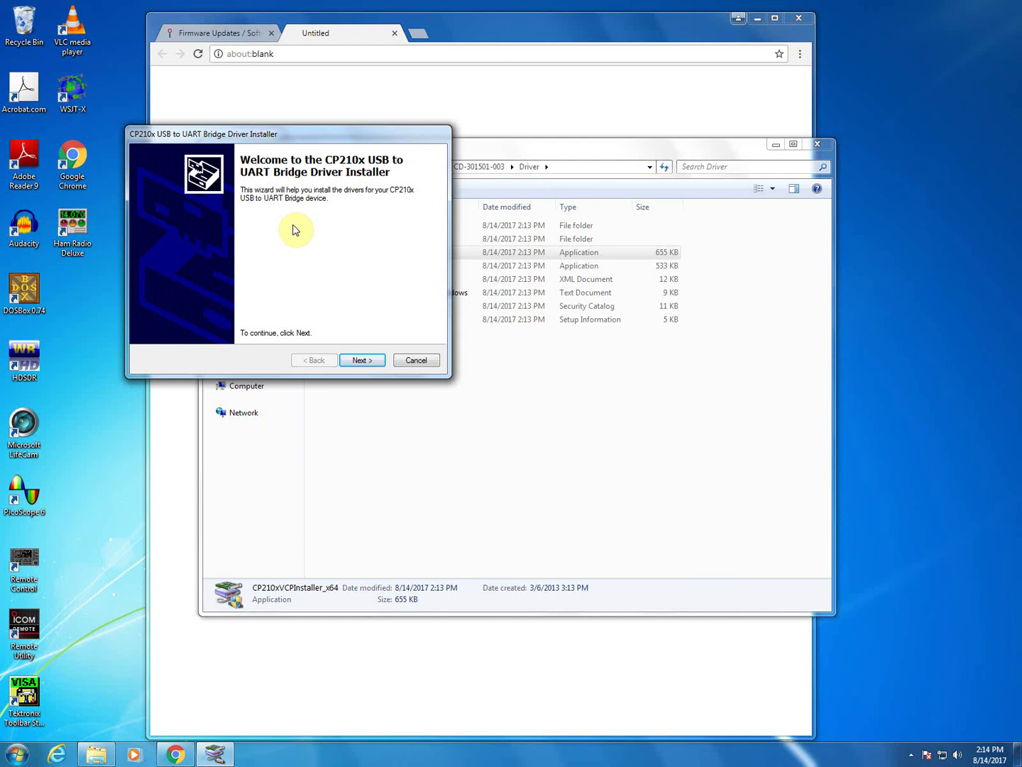
{"action": "left_click", "coordinate": [362, 361]}
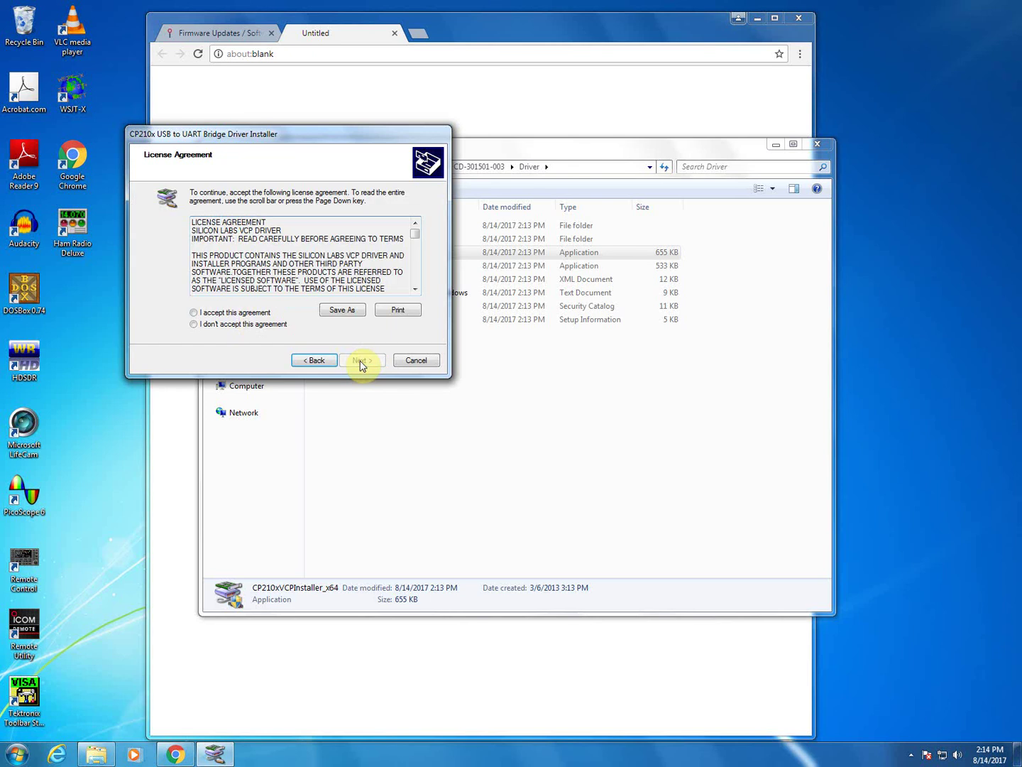
{"action": "left_click", "coordinate": [217, 315]}
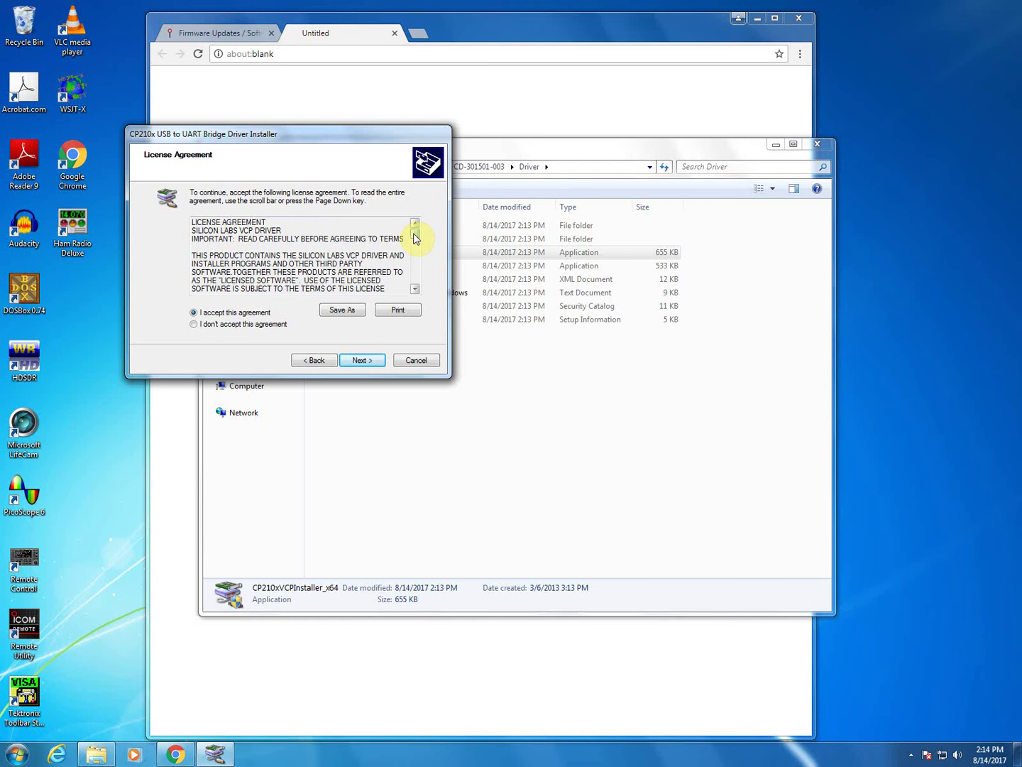
{"action": "left_click", "coordinate": [359, 361]}
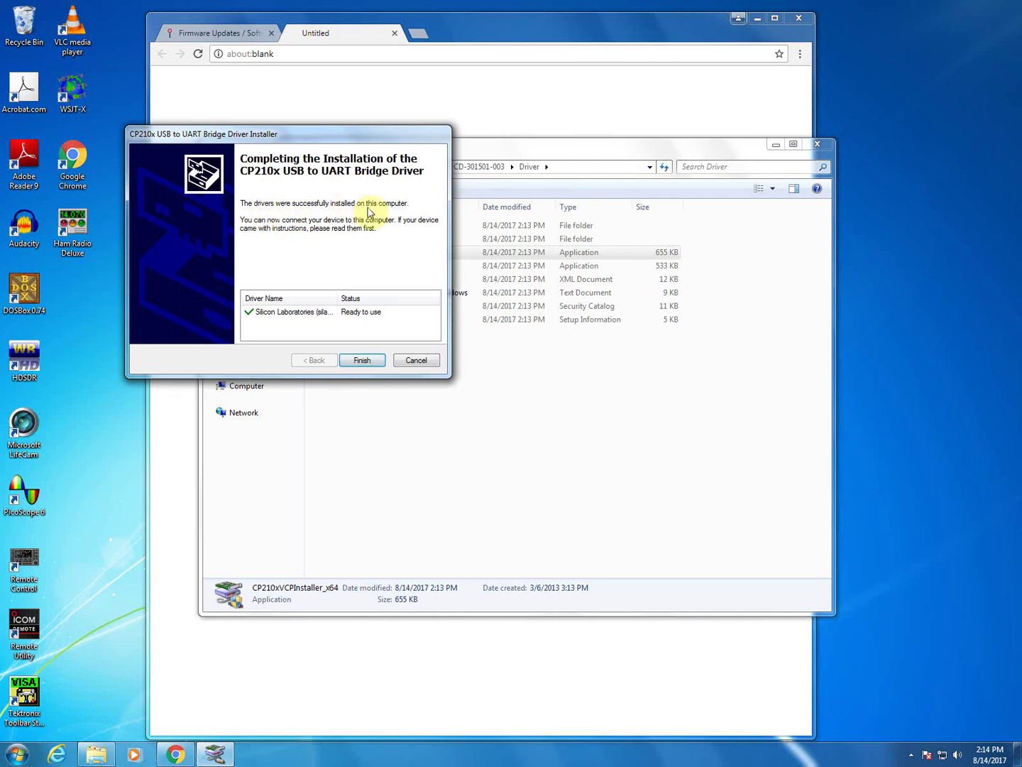
{"action": "left_click", "coordinate": [362, 361]}
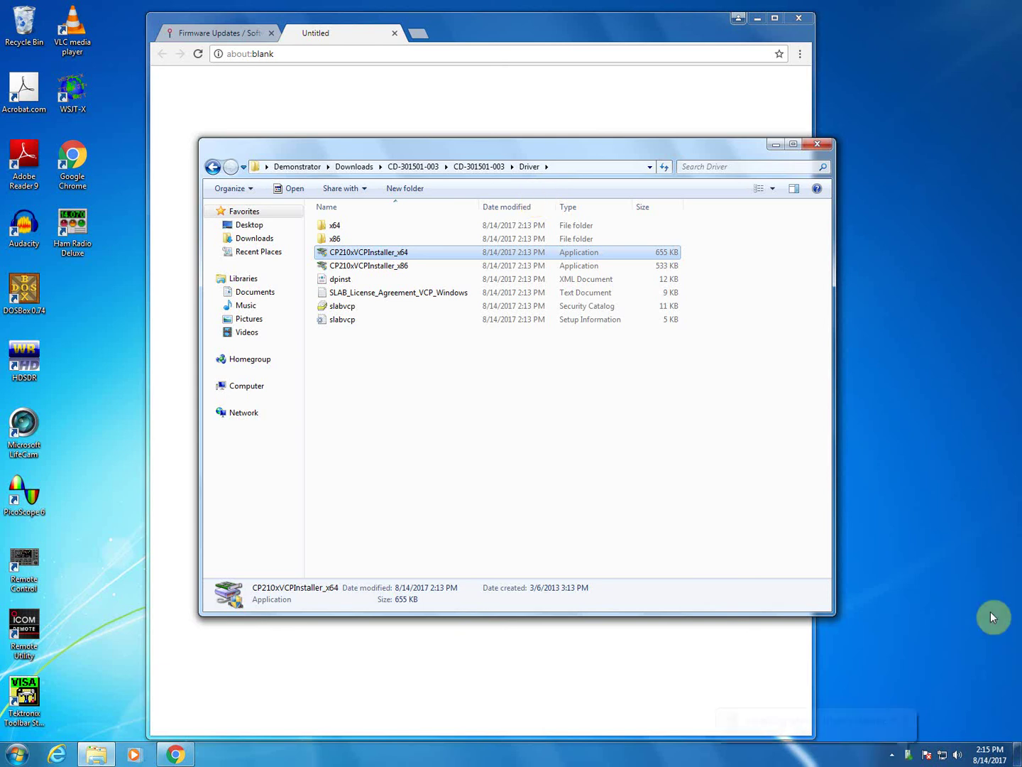
Check the Driver Software Installation notice listing the CP210x bridge on COM3, then close it
{"action": "left_click", "coordinate": [845, 722]}
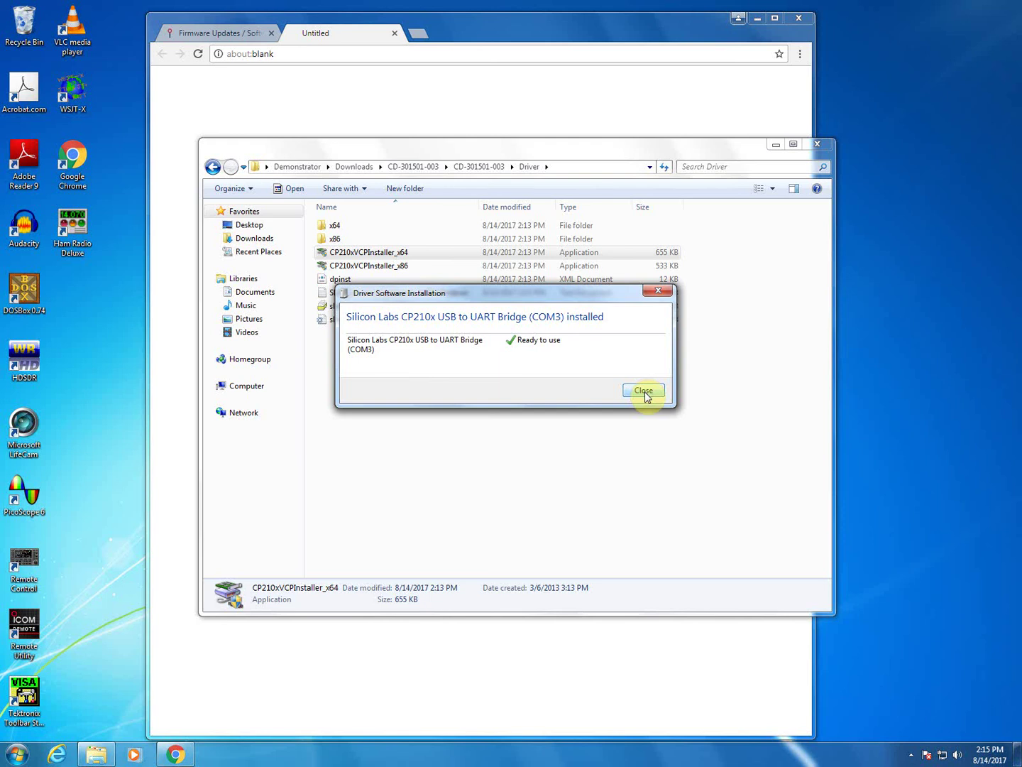
{"action": "left_click", "coordinate": [644, 392]}
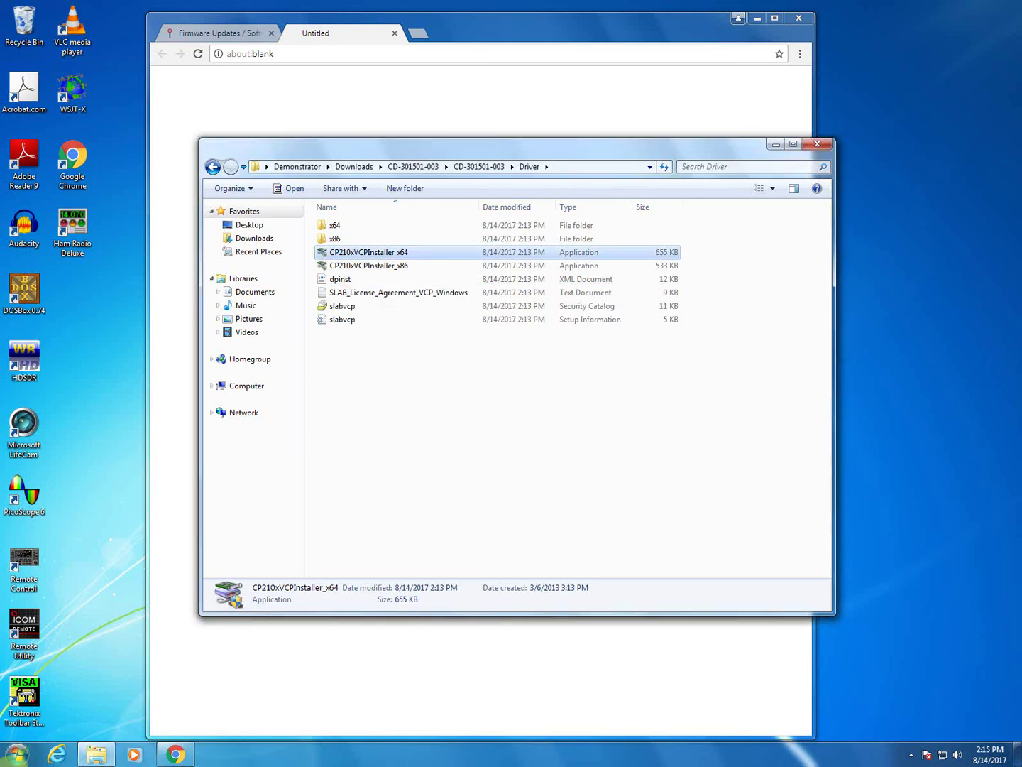
Dismiss the Start menu without choosing anything, then open Run with devmgmt.msc ready to launch
{"action": "left_click", "coordinate": [17, 754]}
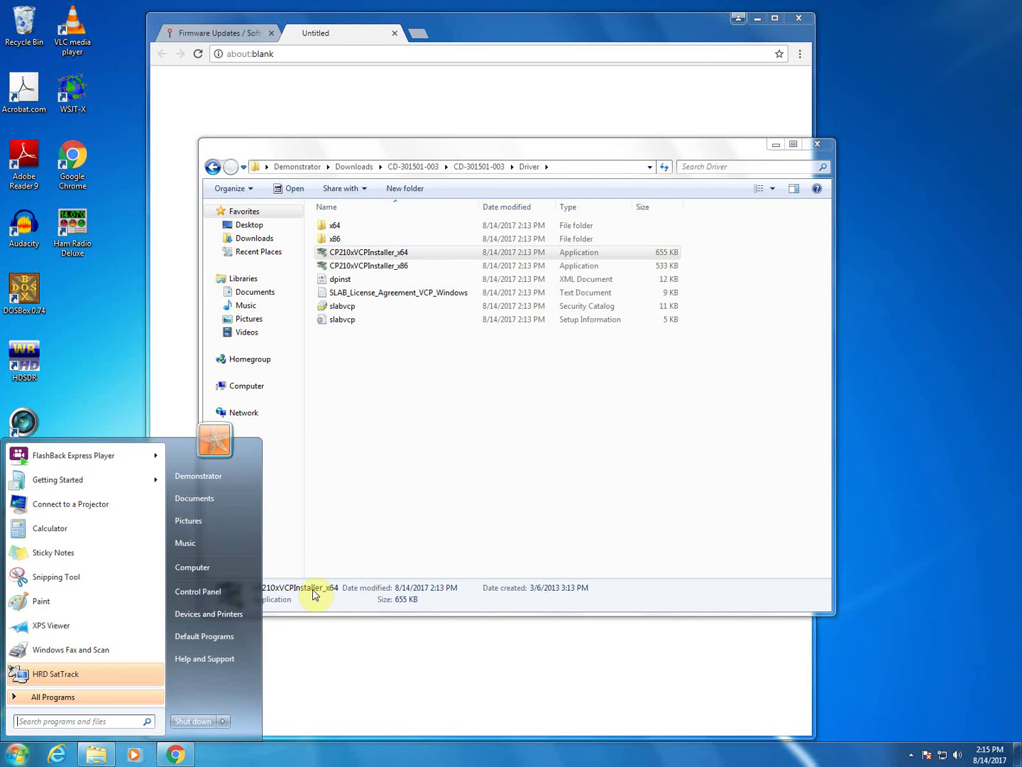
{"action": "left_click", "coordinate": [475, 485]}
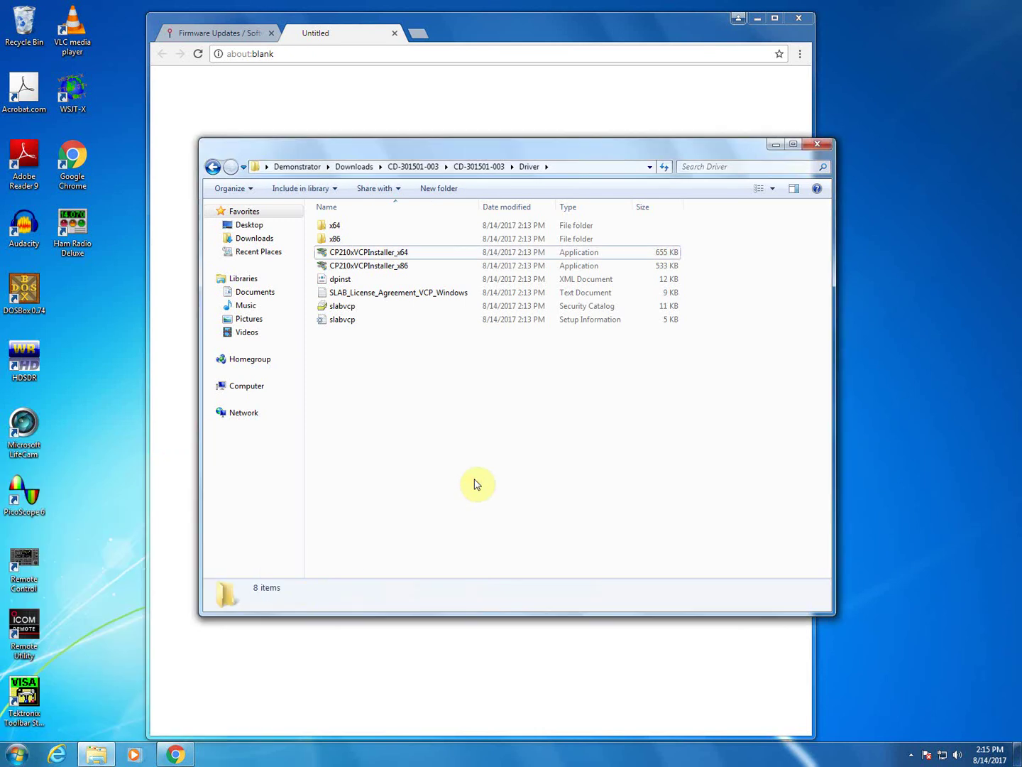
{"action": "key", "text": "super+r"}
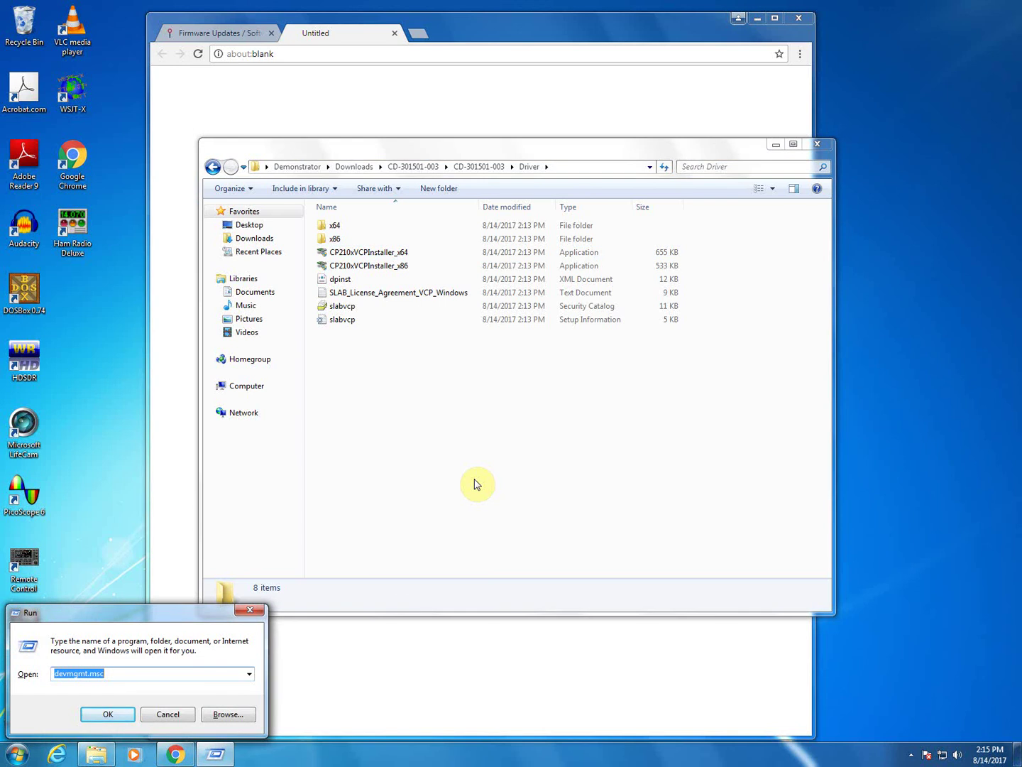
Launch devmgmt.msc, expand Ports (COM & LPT), and select the CP210x USB to UART Bridge (COM3)
{"action": "key", "text": "Return"}
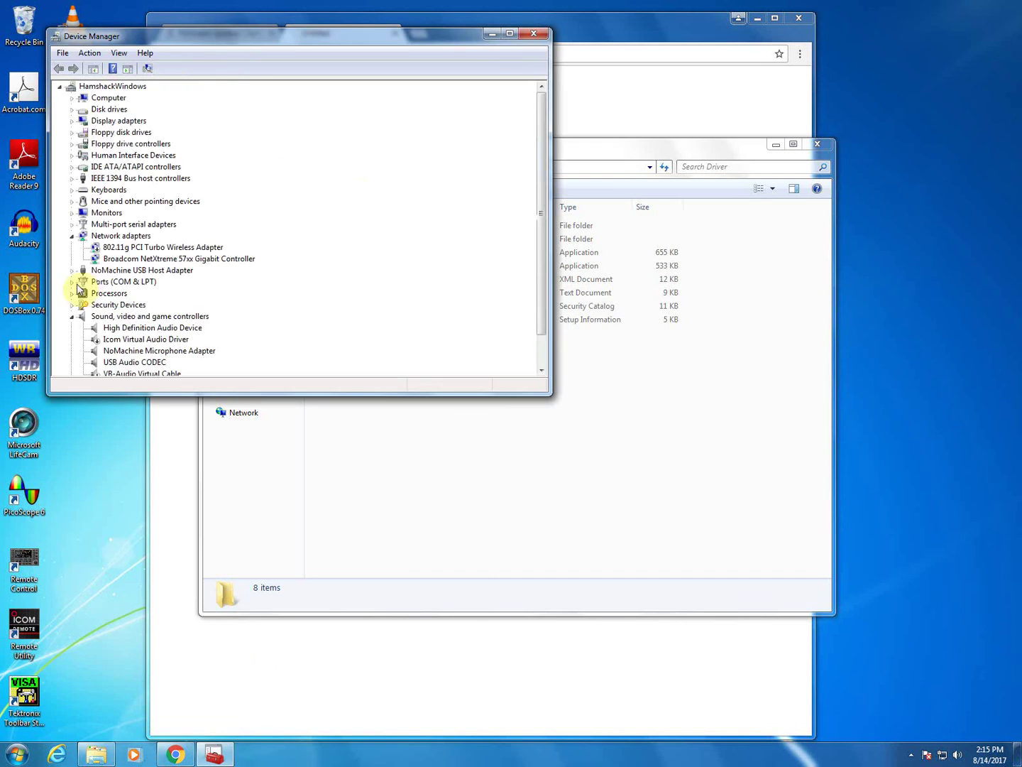
{"action": "left_click", "coordinate": [73, 283]}
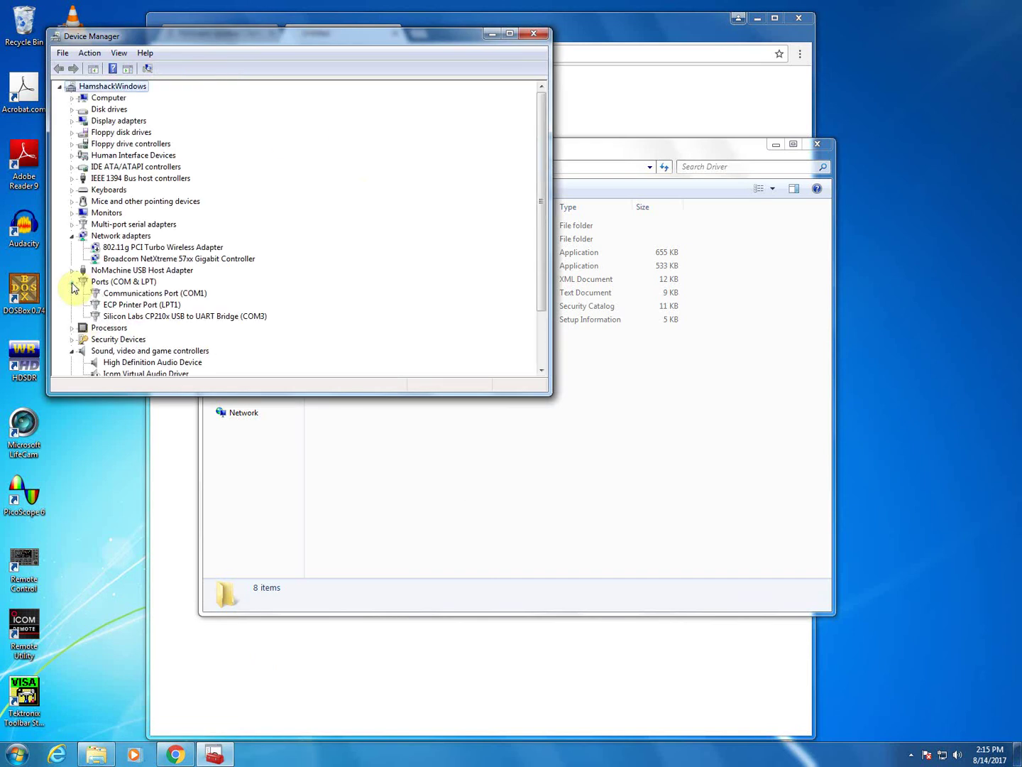
{"action": "left_click", "coordinate": [194, 319]}
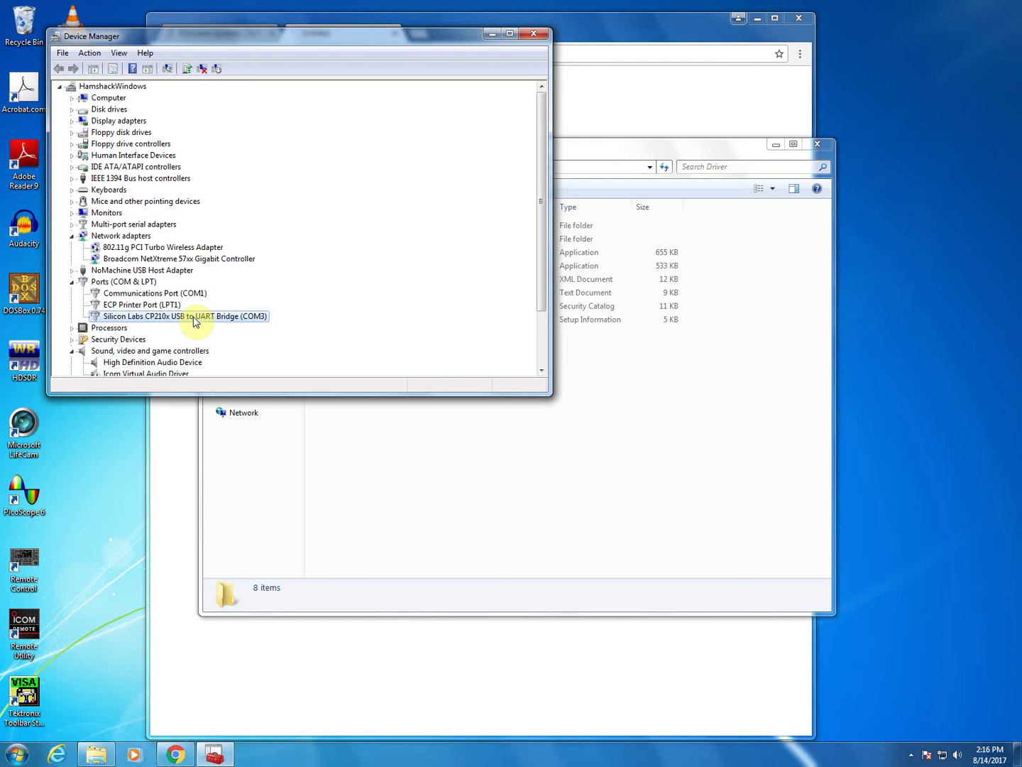
{"action": "right_click", "coordinate": [196, 321]}
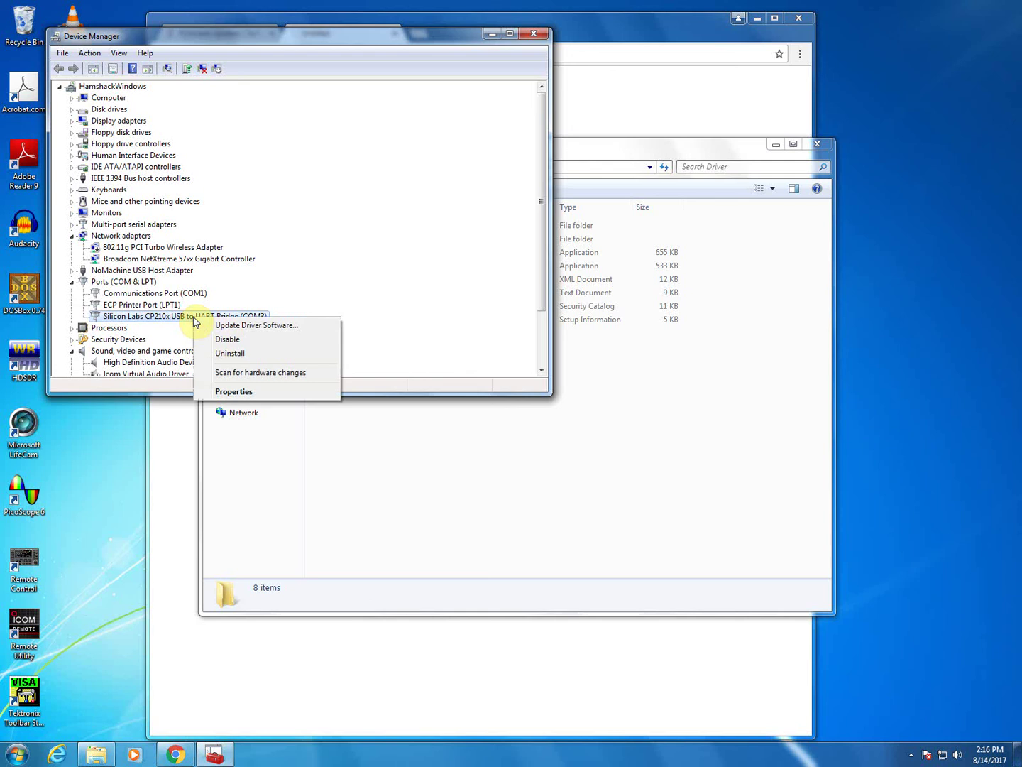
{"action": "left_click", "coordinate": [240, 326]}
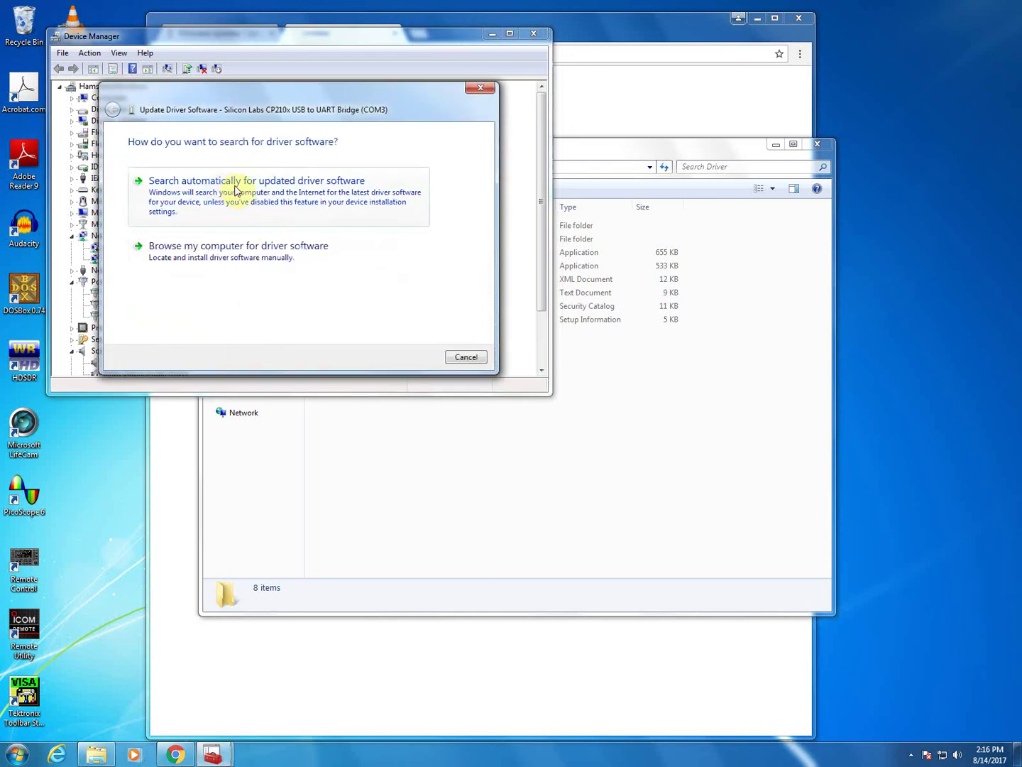
{"action": "left_click", "coordinate": [228, 251]}
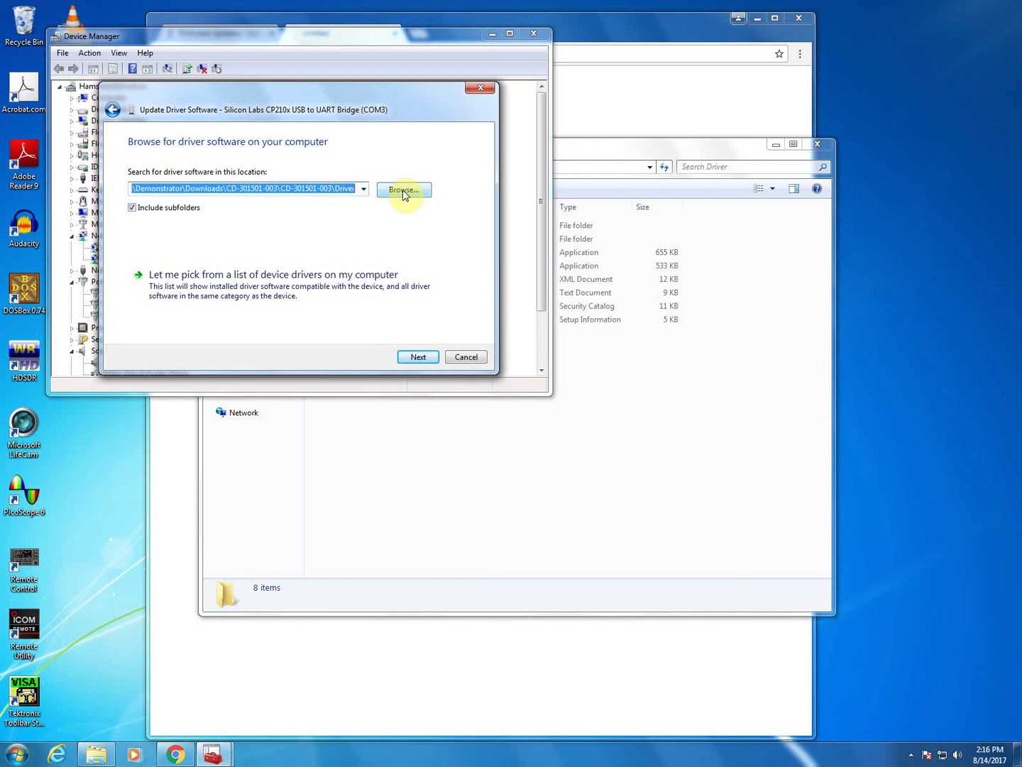
{"action": "left_click", "coordinate": [419, 359]}
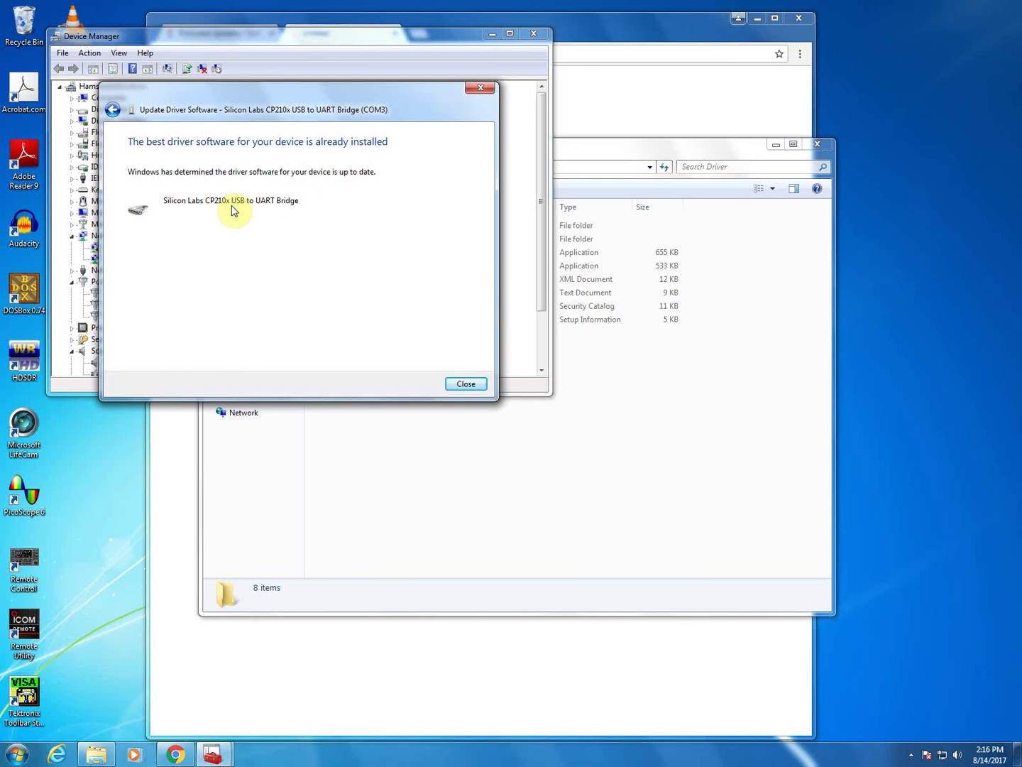
{"action": "left_click", "coordinate": [466, 384]}
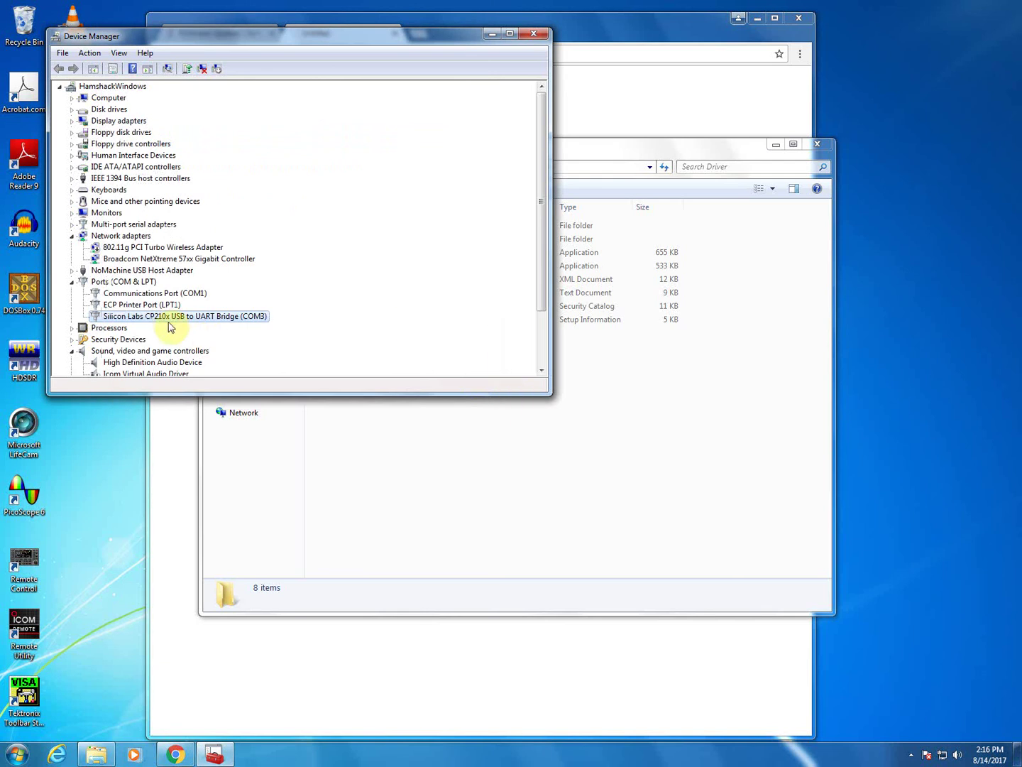
Update the COM3 bridge's driver by browsing, picking from a list, and choosing Have Disk
{"action": "right_click", "coordinate": [168, 319]}
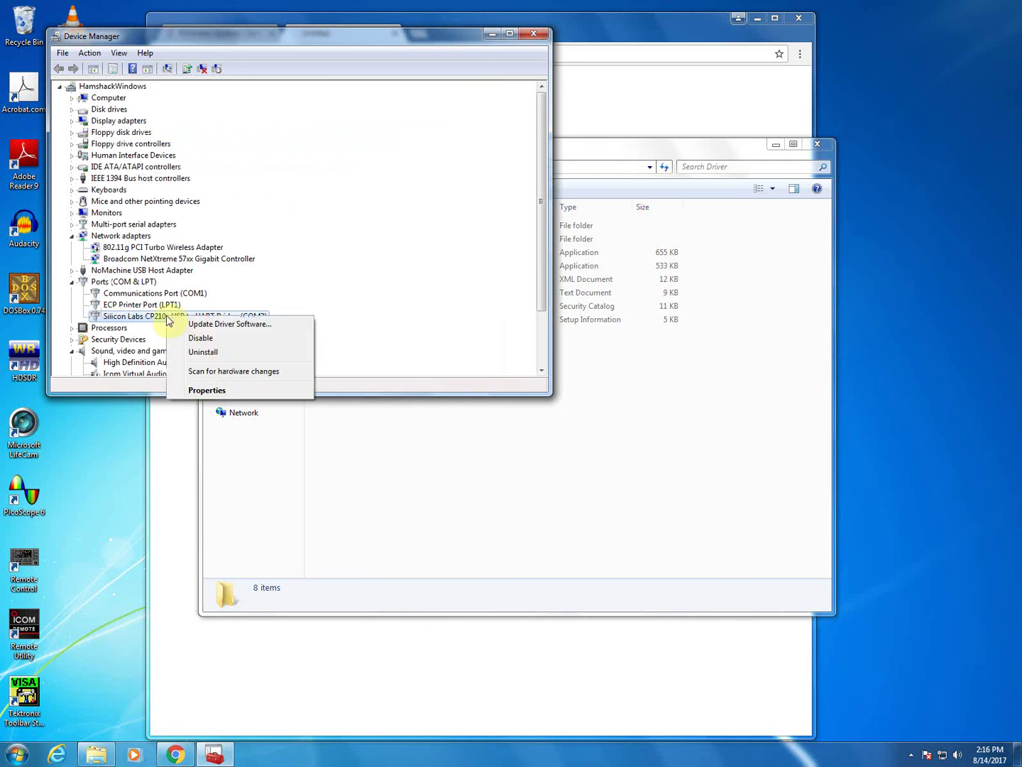
{"action": "left_click", "coordinate": [206, 326]}
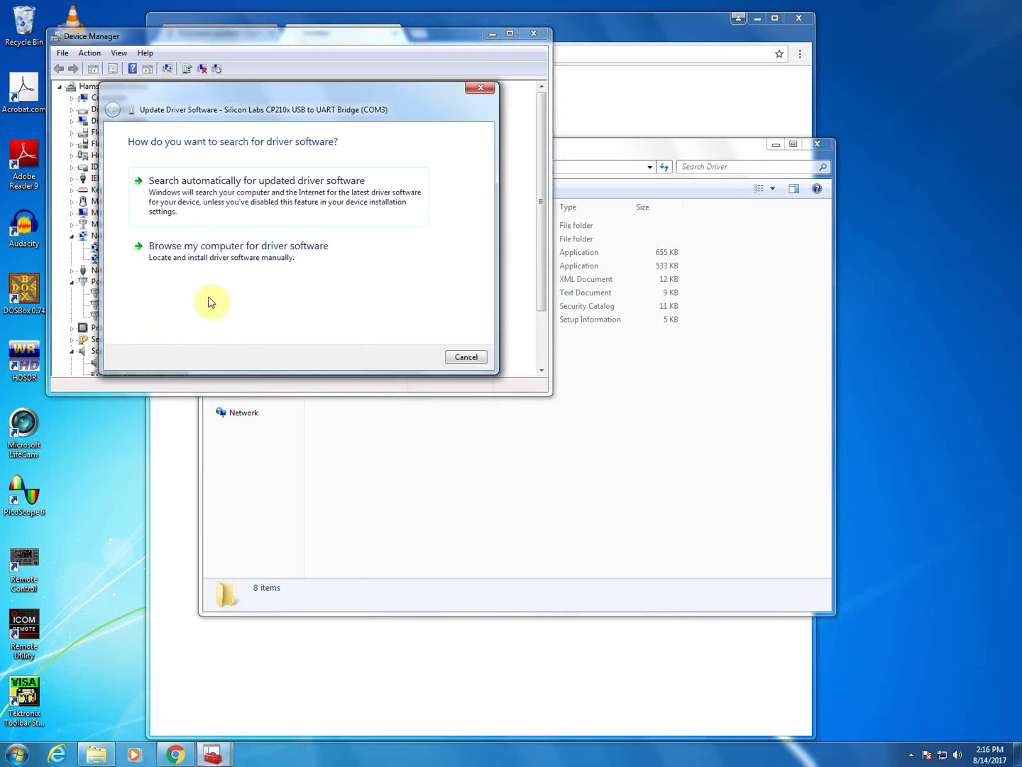
{"action": "left_click", "coordinate": [228, 257]}
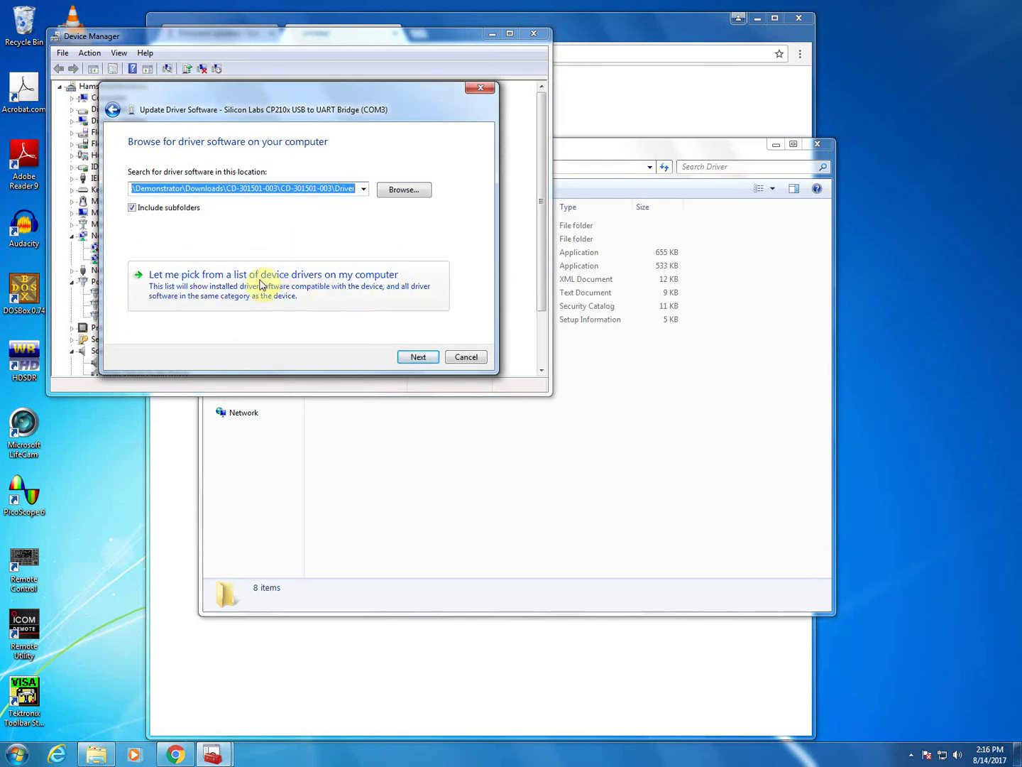
{"action": "left_click", "coordinate": [261, 285]}
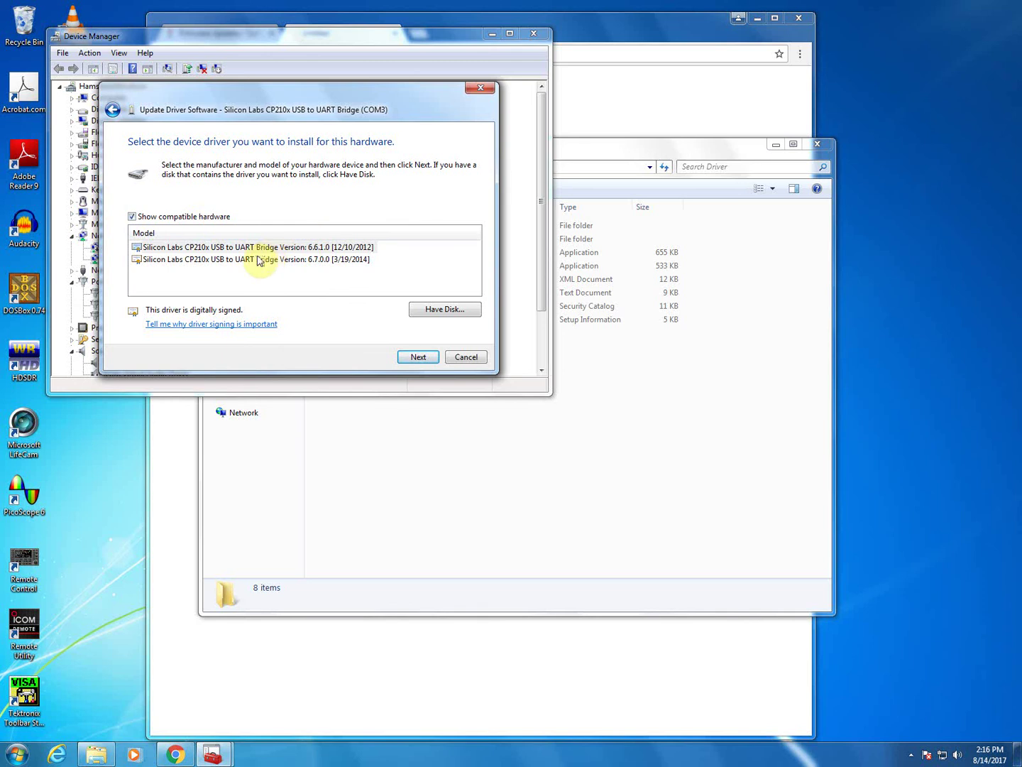
{"action": "left_click", "coordinate": [444, 310]}
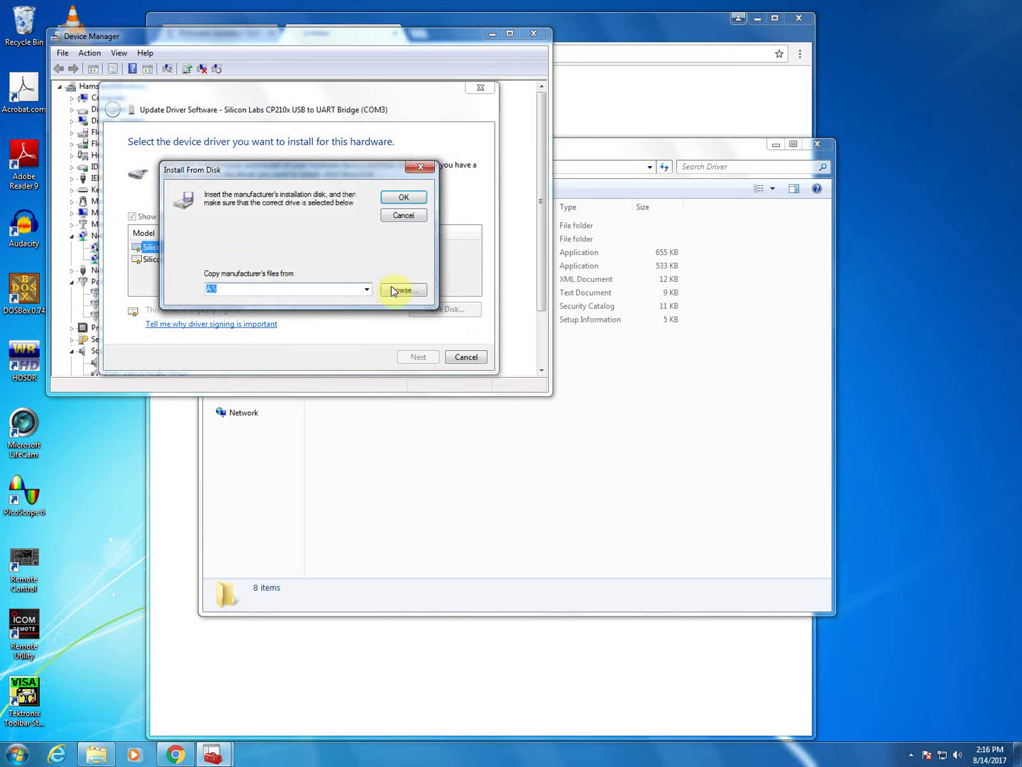
Browse from C: to Downloads\CD-301501-003\CD-301501-003\Driver and load slabvcp.inf
{"action": "left_click", "coordinate": [398, 290]}
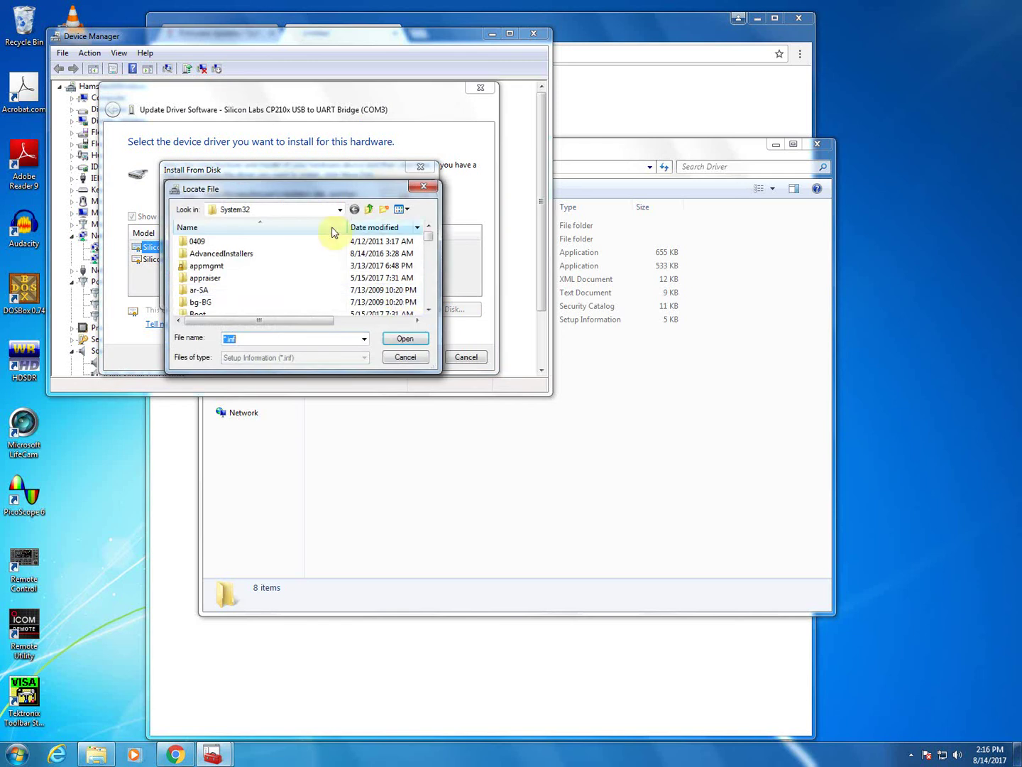
{"action": "left_click", "coordinate": [340, 209]}
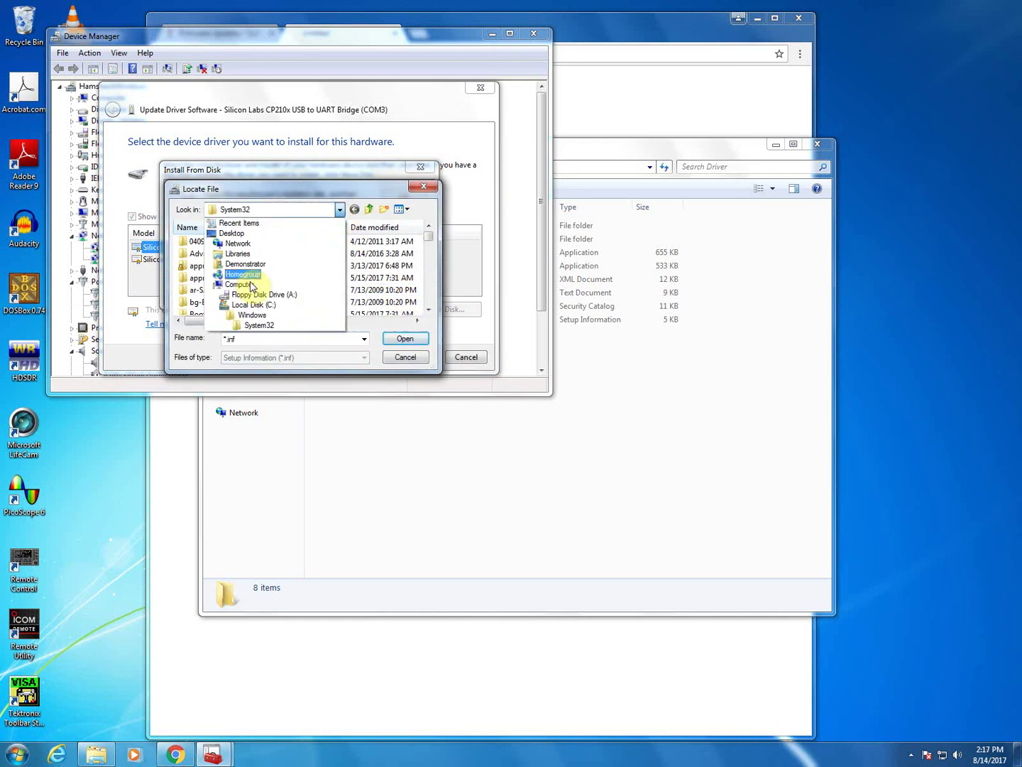
{"action": "left_click", "coordinate": [253, 305]}
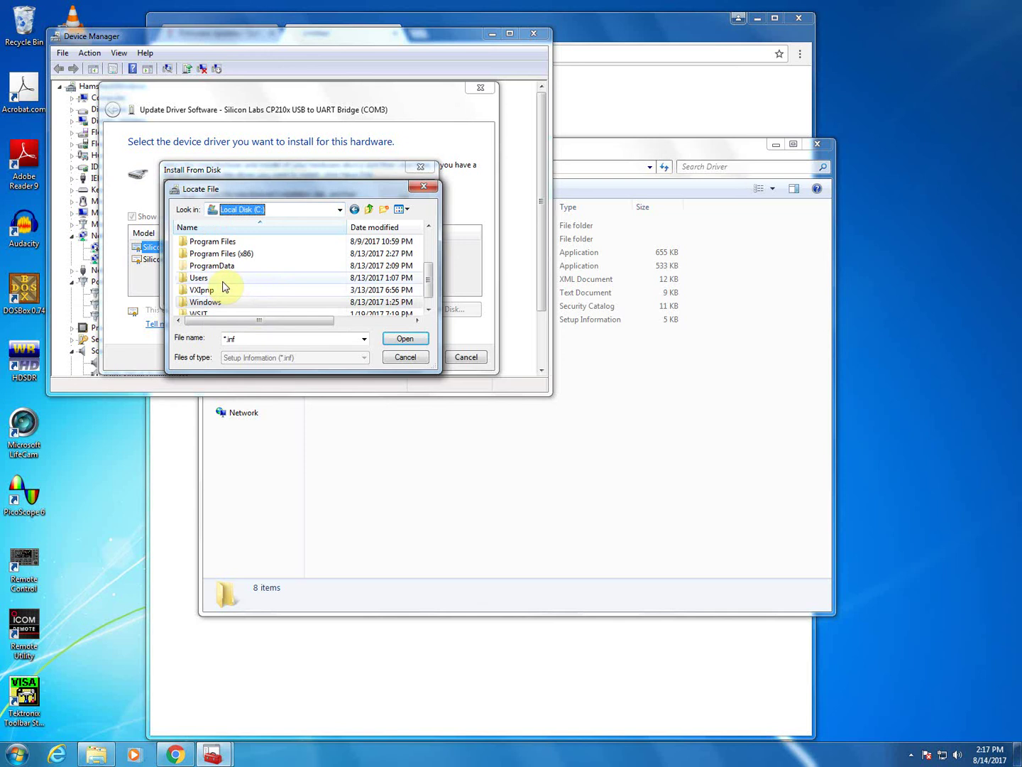
{"action": "double_click", "coordinate": [201, 278]}
{"action": "double_click", "coordinate": [202, 278]}
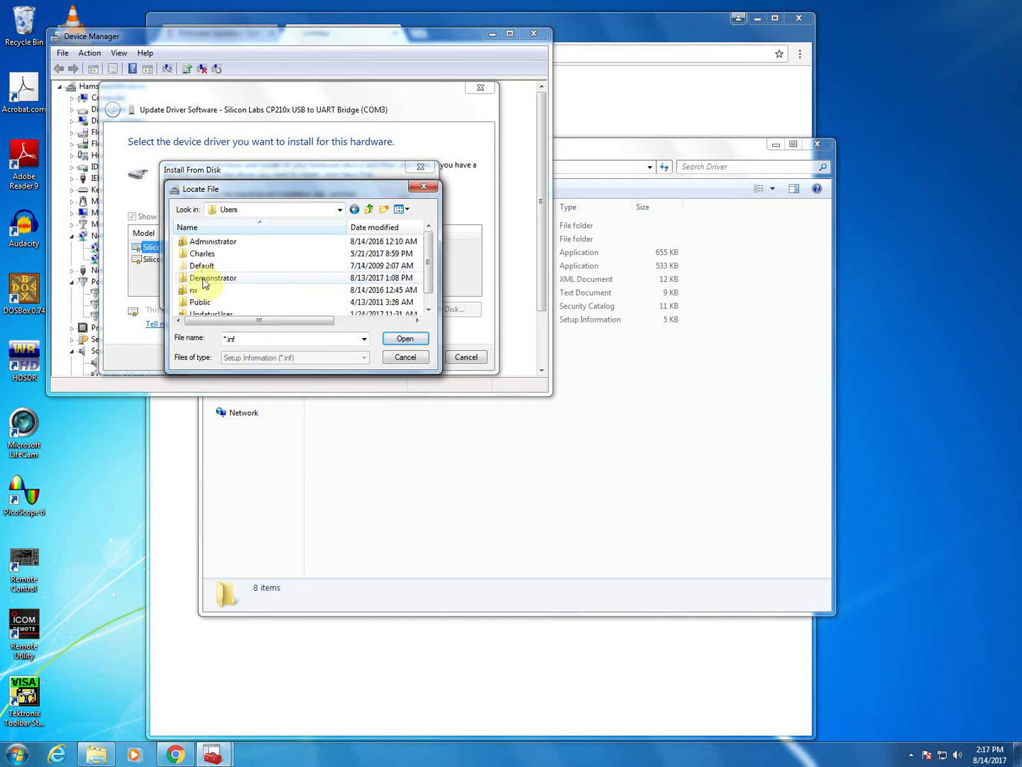
{"action": "double_click", "coordinate": [206, 292]}
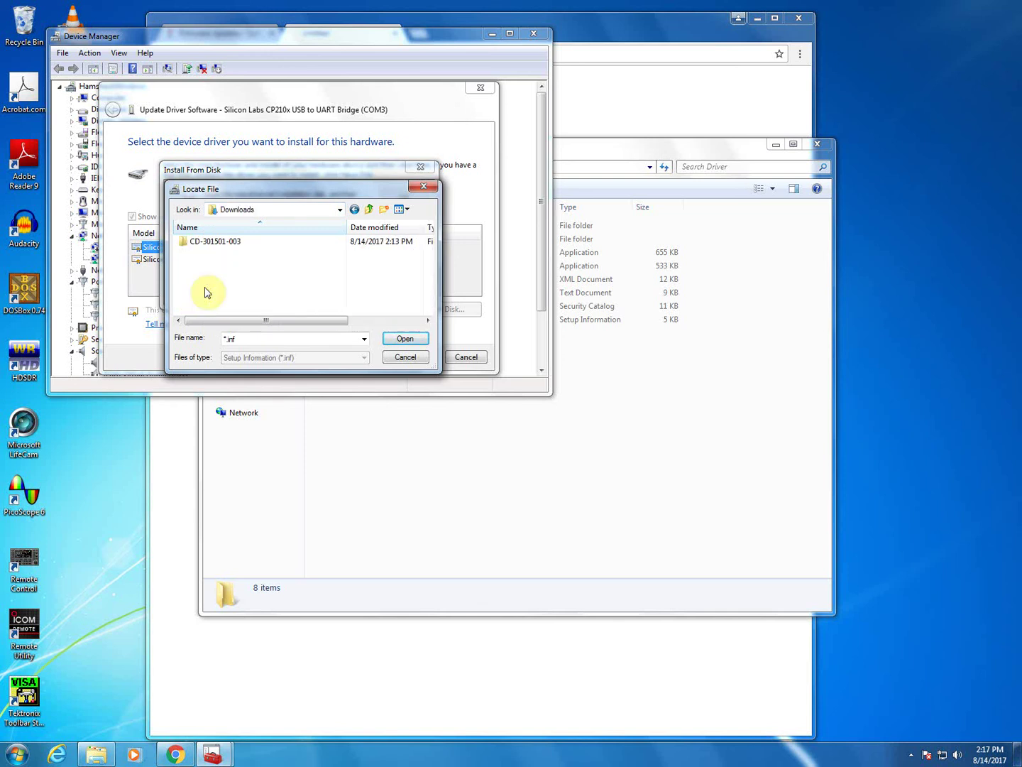
{"action": "double_click", "coordinate": [212, 245]}
{"action": "double_click", "coordinate": [213, 245]}
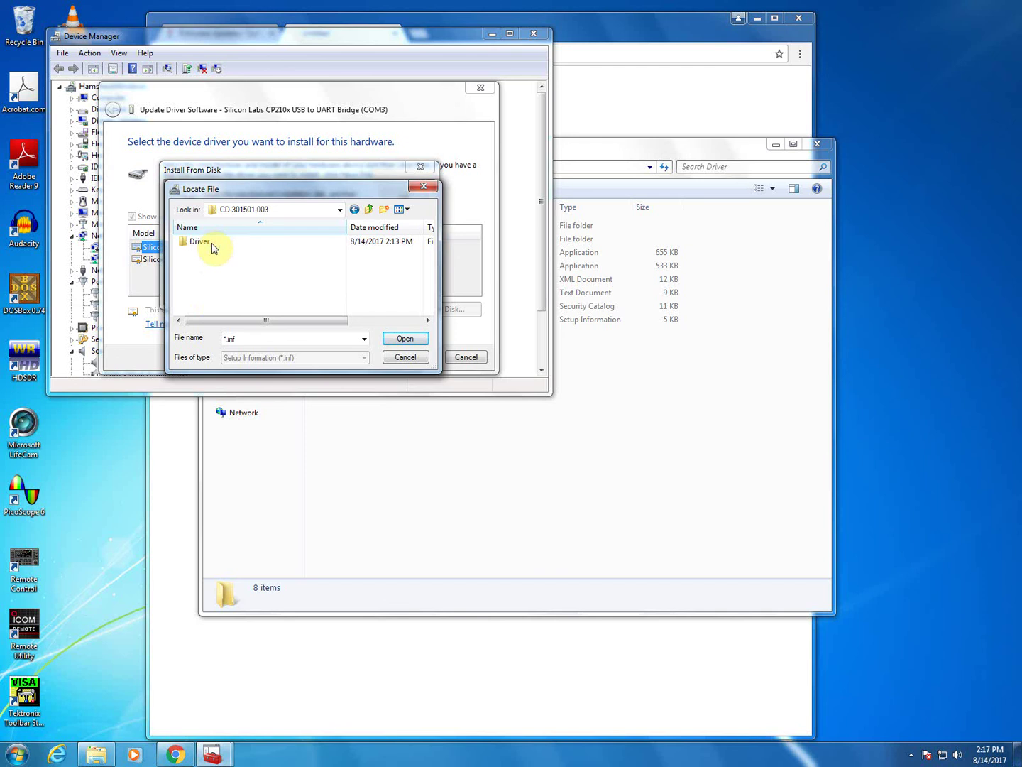
{"action": "double_click", "coordinate": [202, 242]}
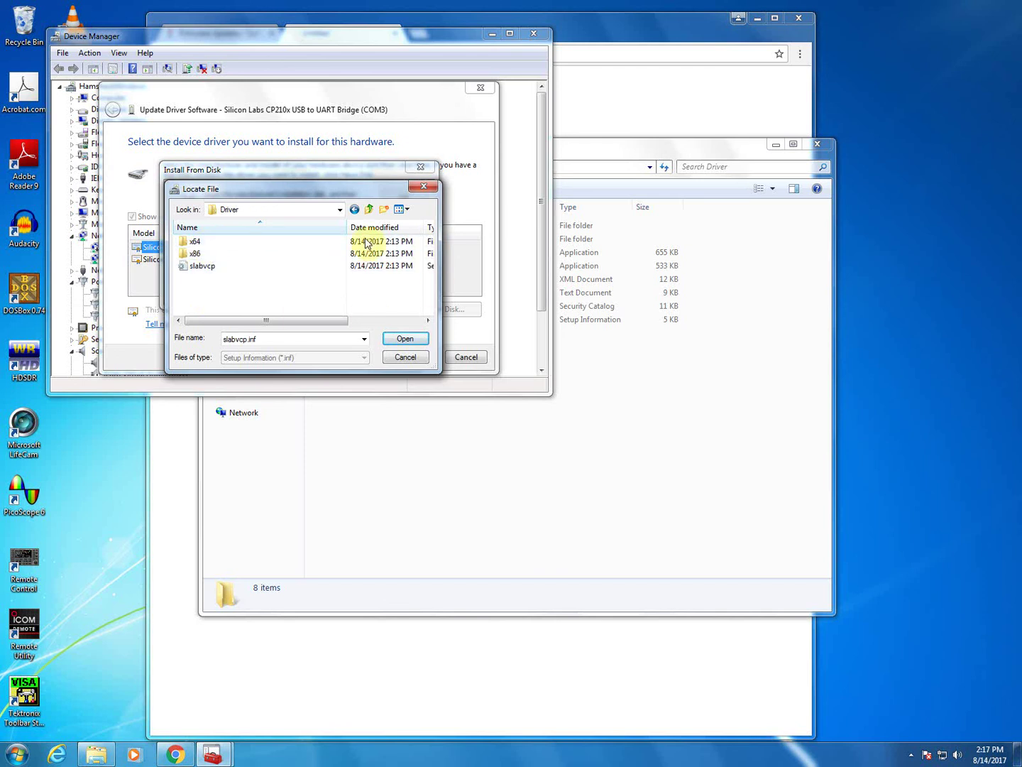
{"action": "left_click", "coordinate": [406, 340]}
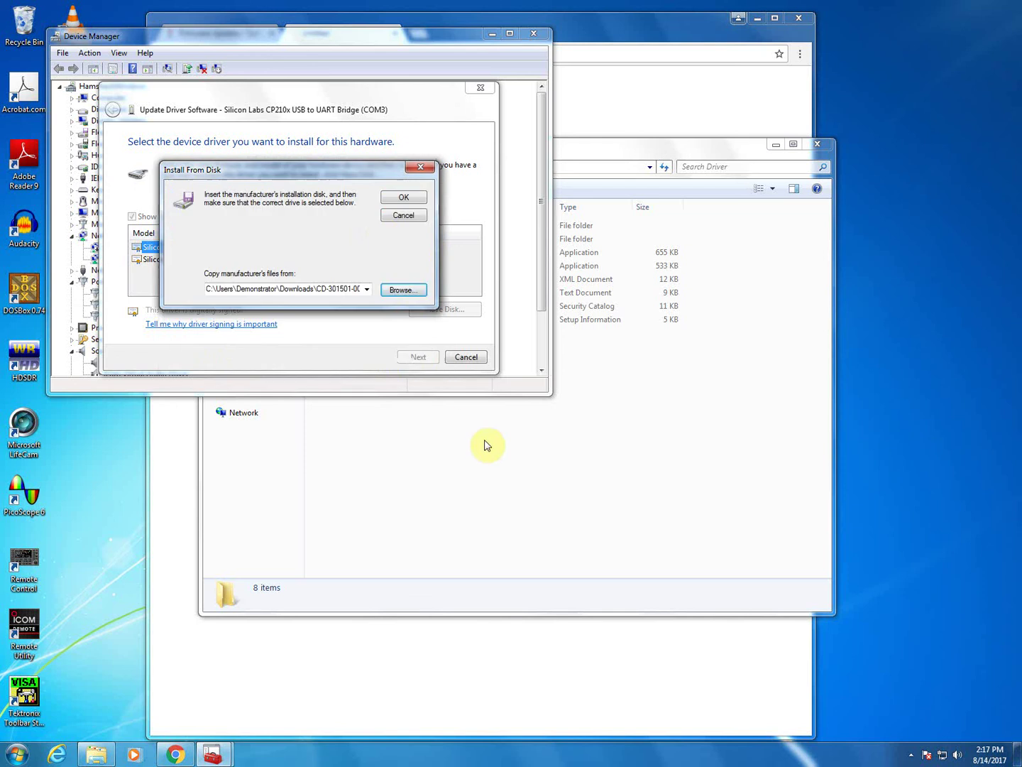
Install the Silicon Labs CP210x USB to UART Bridge model driver for COM3
{"action": "left_click", "coordinate": [403, 197]}
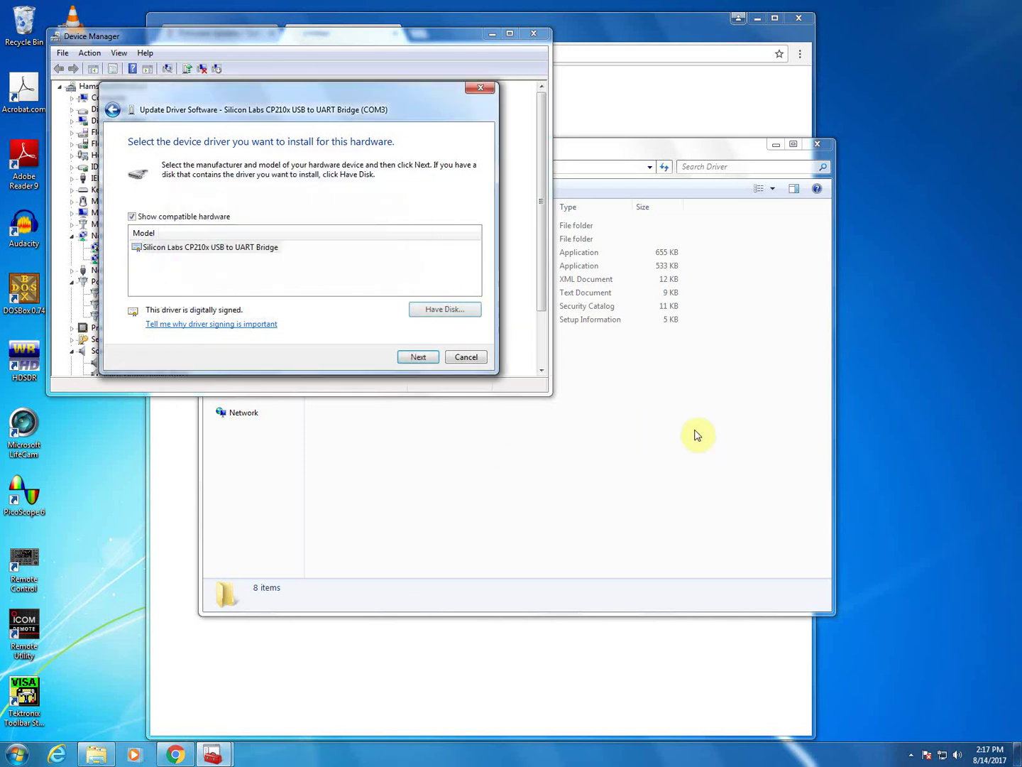
{"action": "left_click", "coordinate": [189, 249]}
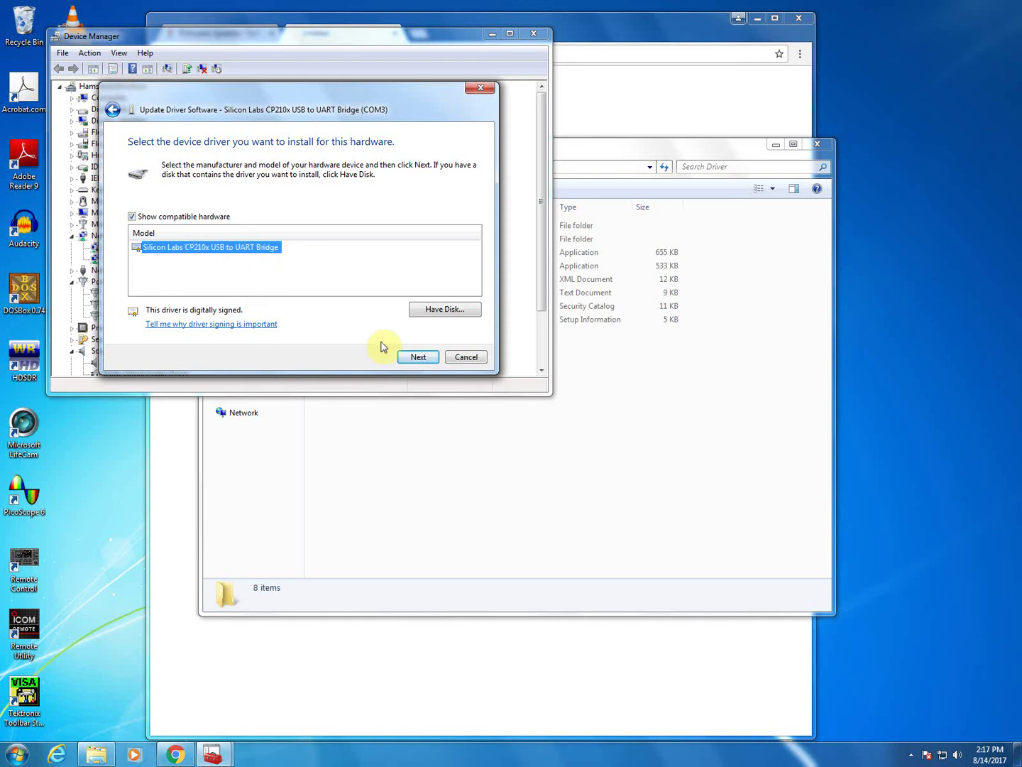
{"action": "left_click", "coordinate": [418, 360]}
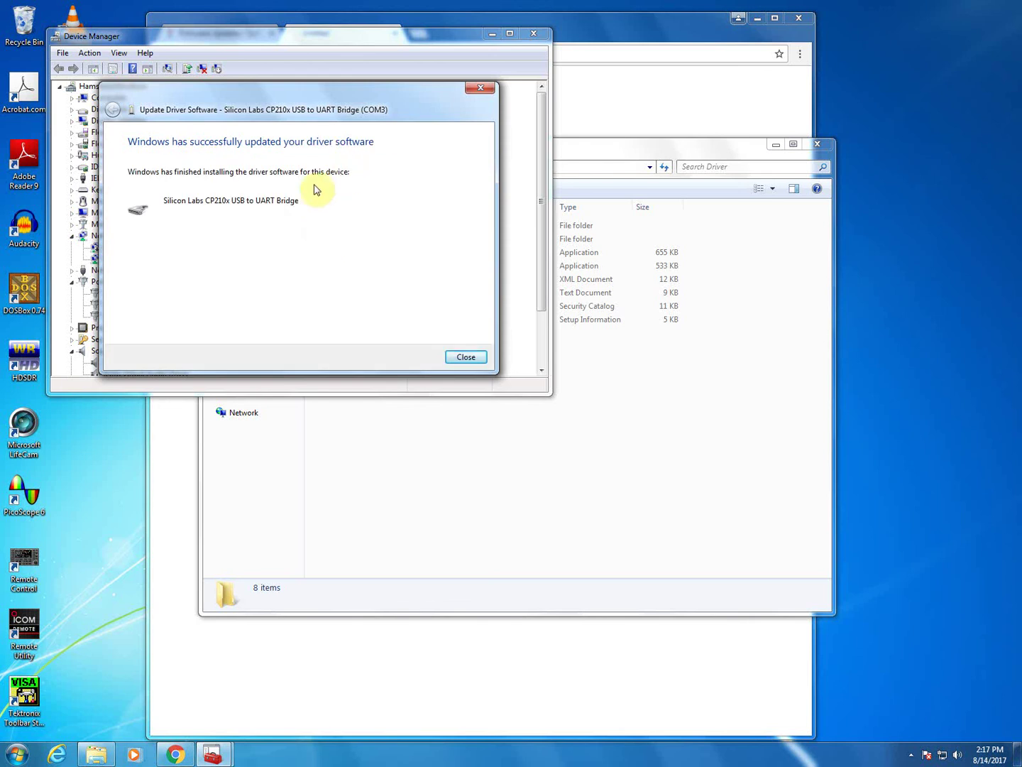
{"action": "left_click", "coordinate": [465, 357]}
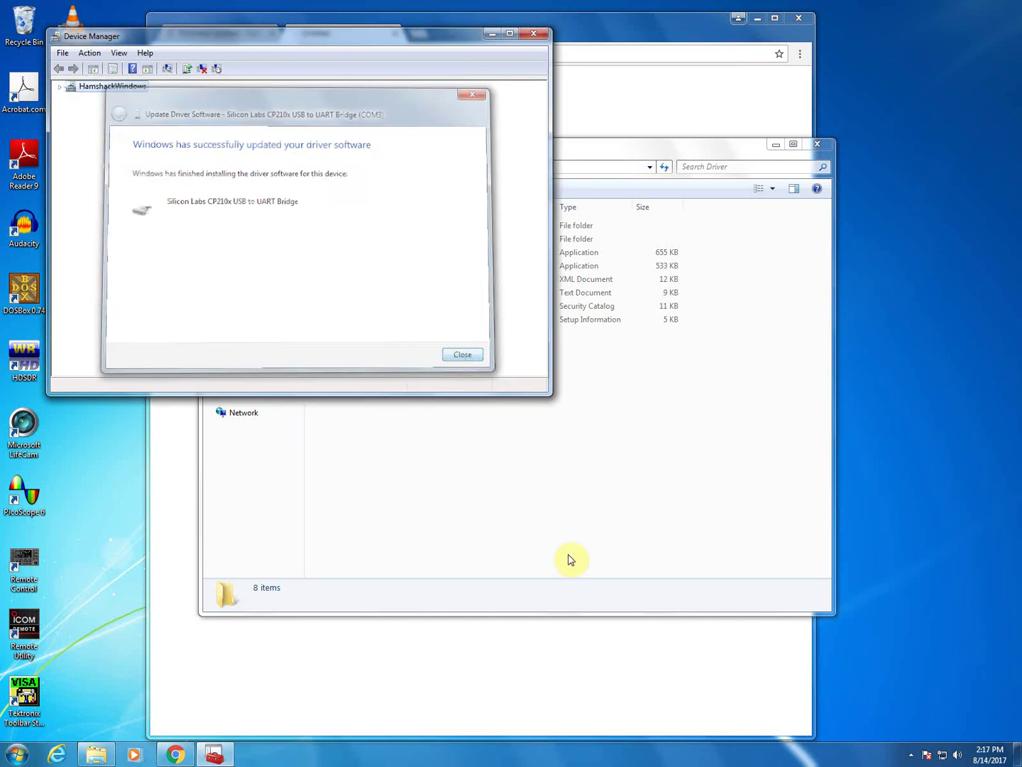
Close Device Manager and the remaining Explorer and Chrome windows
{"action": "left_click", "coordinate": [531, 37]}
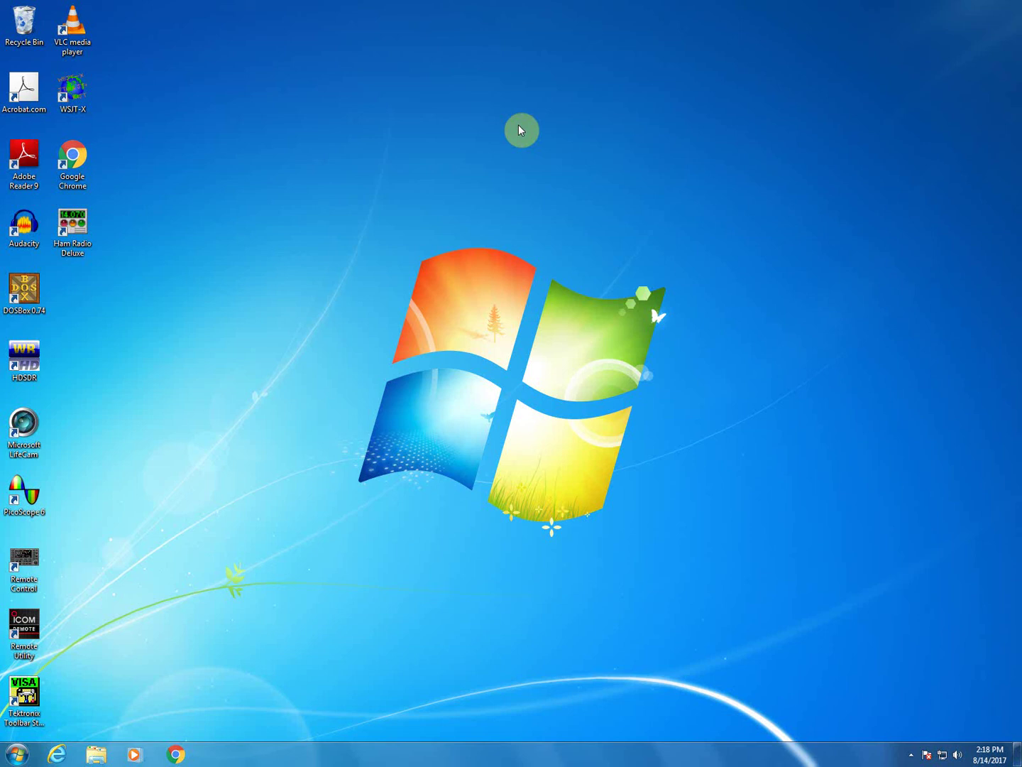
{"action": "left_click", "coordinate": [519, 130]}
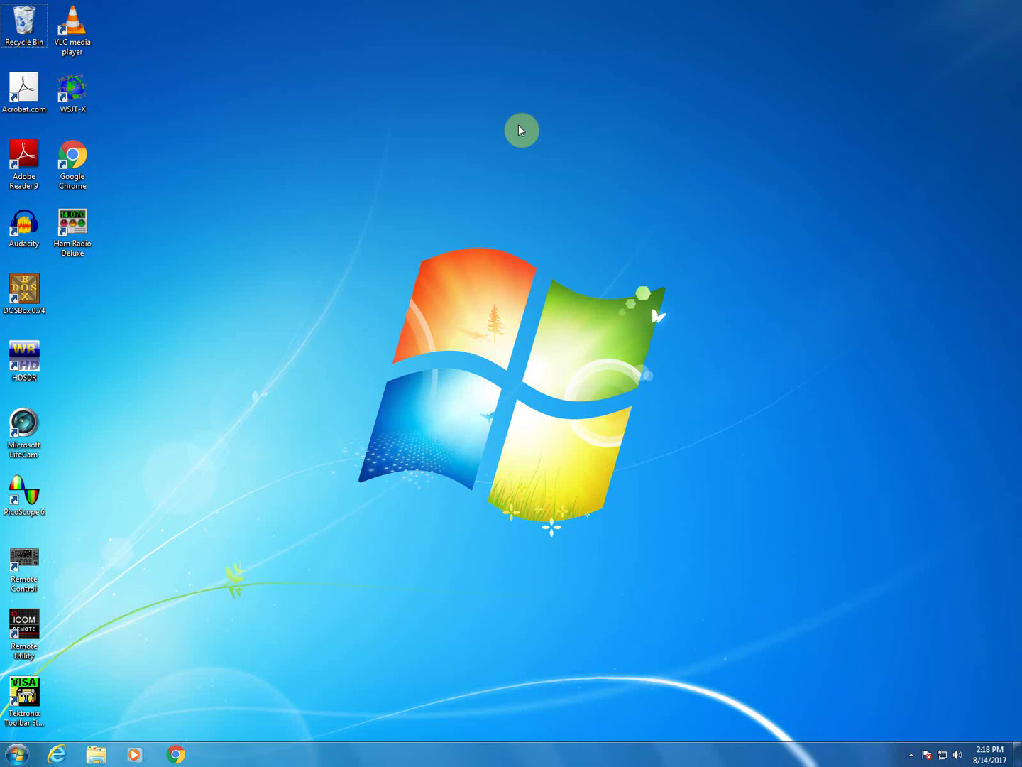